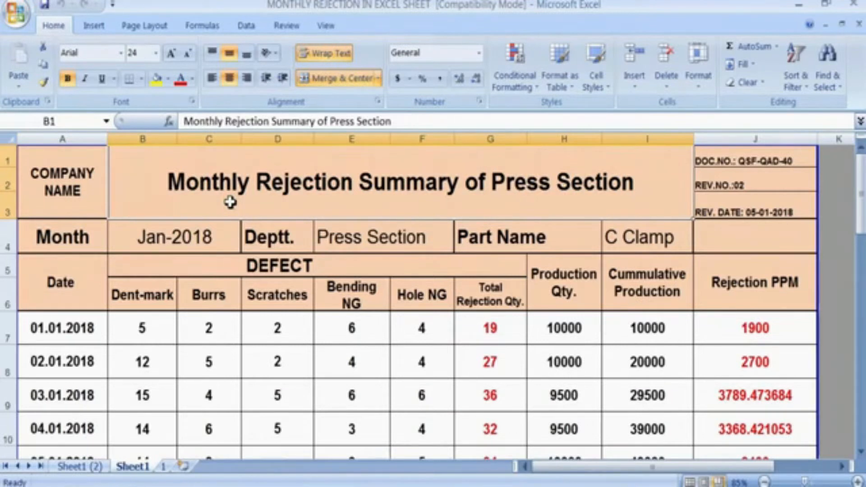
- Examine the report's header fields: document number, revision, month, department and part name
double_click(723, 161)
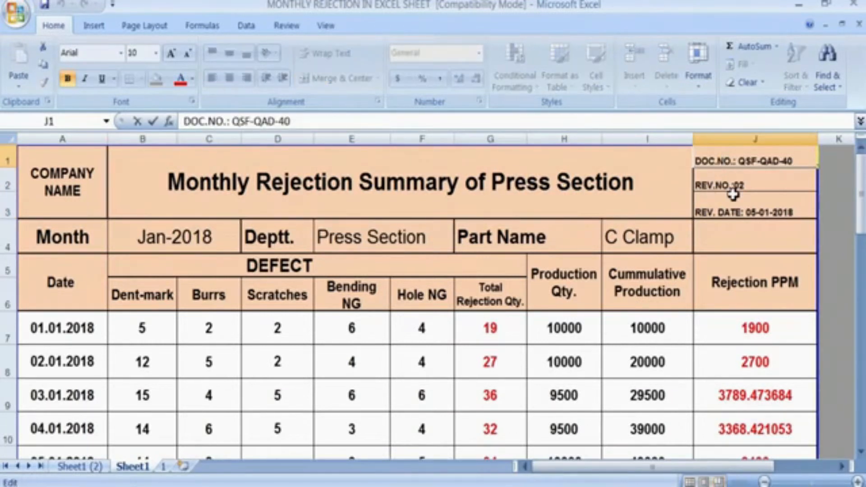
click(732, 198)
click(312, 300)
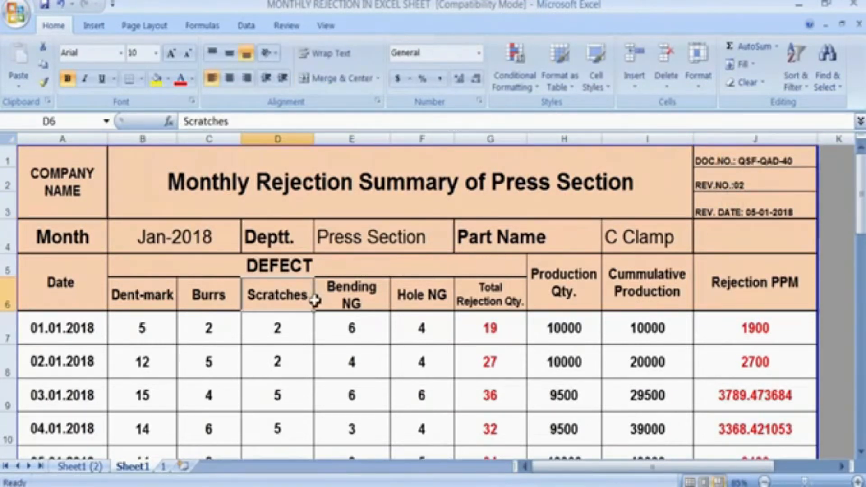
click(93, 240)
double_click(145, 238)
drag(138, 237, 239, 230)
key(Escape)
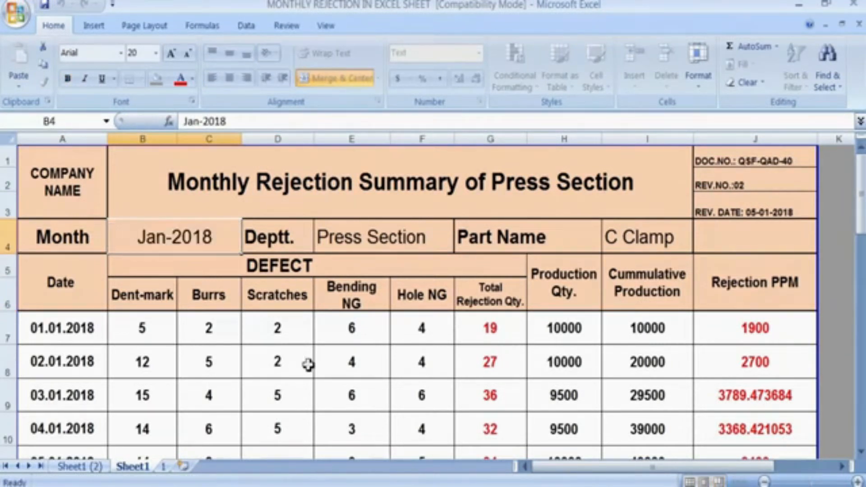
click(308, 364)
click(327, 236)
double_click(322, 235)
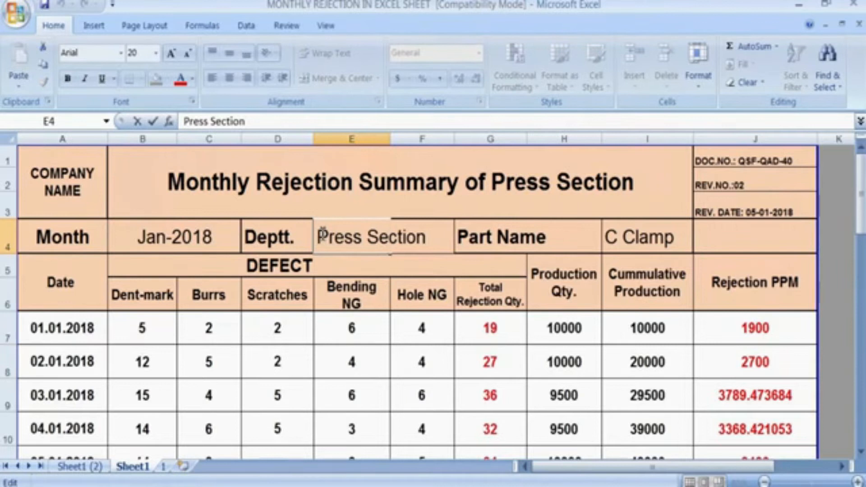
drag(316, 238, 440, 248)
drag(595, 338, 679, 233)
click(616, 235)
double_click(612, 235)
click(625, 363)
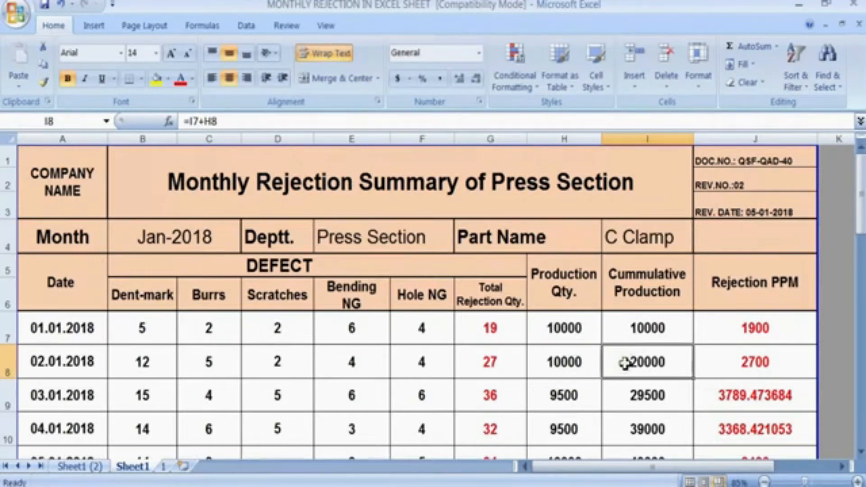
click(750, 230)
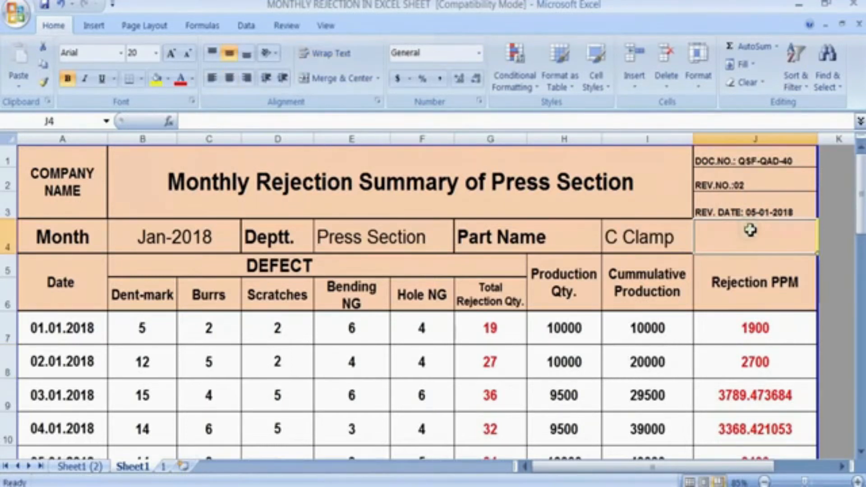
- Review the Date column through the whole month down to the total rows, and return to the header
double_click(57, 284)
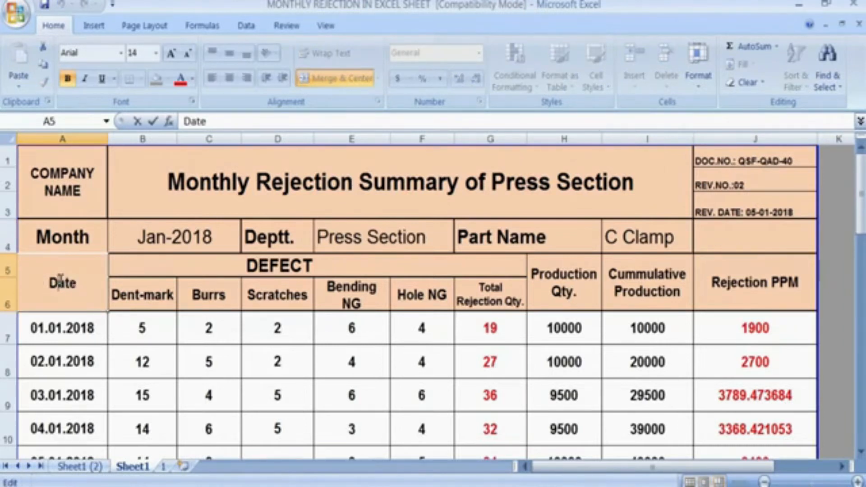
double_click(87, 283)
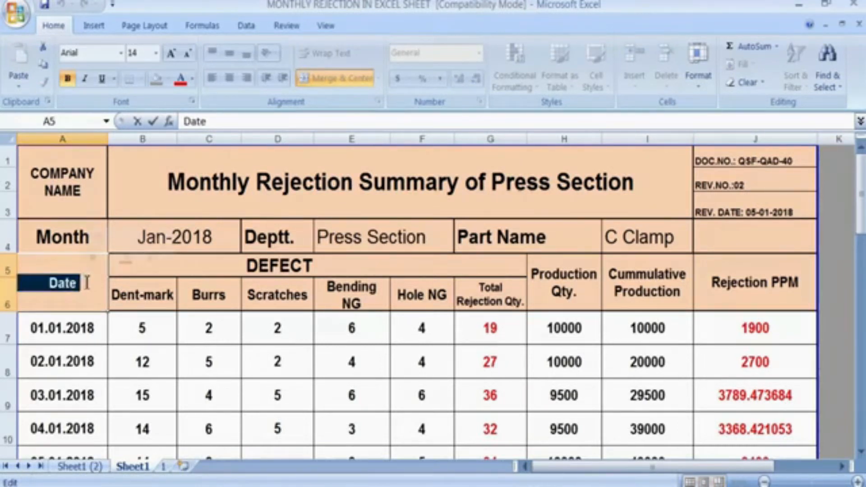
drag(190, 361, 77, 338)
click(78, 338)
key(Down)
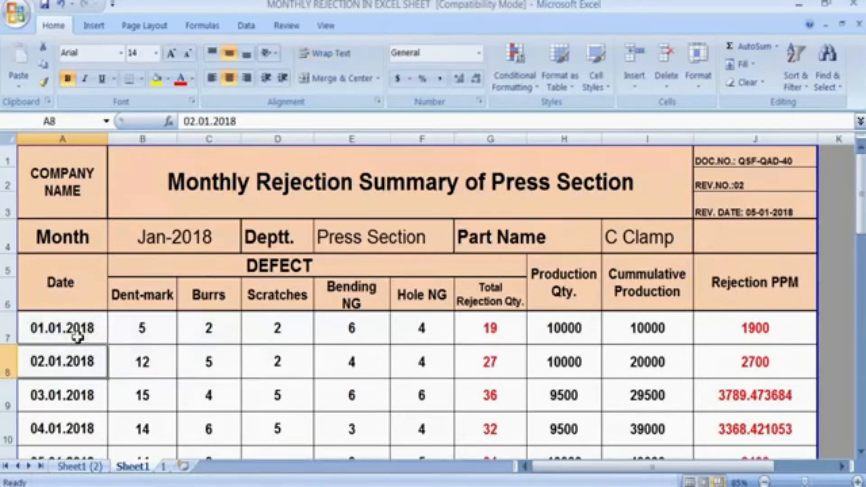
key(Down)
key(Down)
key(Down)
key(Down)
key(Down)
key(Down)
key(Down)
key(Down)
key(Down)
key(Down)
key(Down)
key(Down)
key(Down)
key(Down)
key(Down)
key(Down)
key(Down)
key(Down)
key(Down)
key(Down)
key(Up)
key(Up)
key(Up)
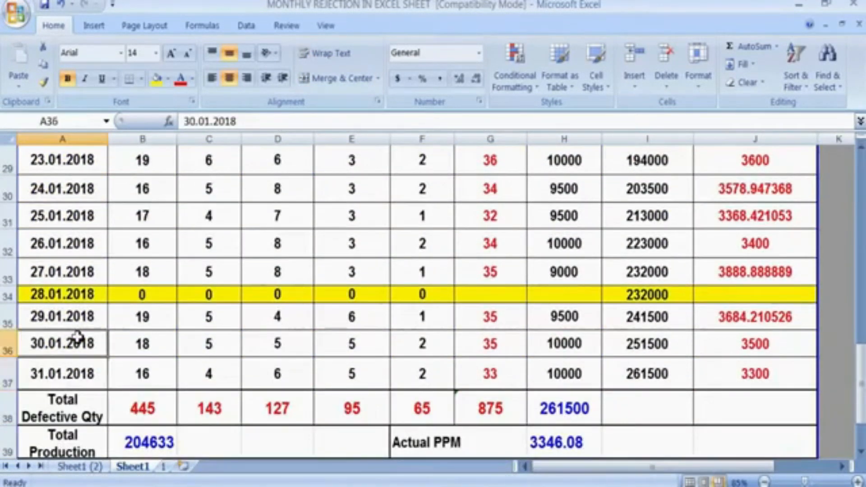
key(Up)
key(Up)
key(Up)
key(Up)
key(Up)
key(Up)
key(Up)
key(Up)
key(Up)
key(Up)
key(Up)
key(Up)
key(Up)
key(Up)
key(Up)
key(Up)
key(Up)
key(Up)
key(Up)
key(Up)
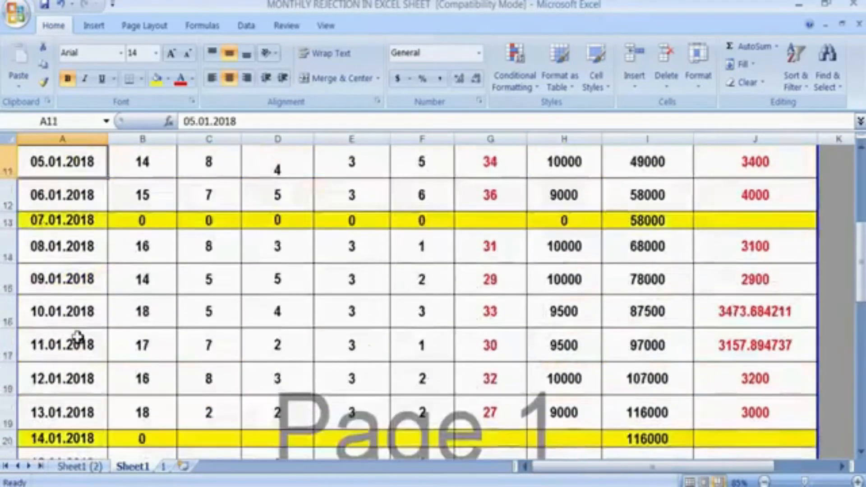
key(Up)
key(Up)
key(Up)
key(Up)
key(Up)
key(Up)
- Examine the DEFECT heading and its defect types: Dent-mark, Burrs, Scratches, Bending NG and Hole NG
key(Right)
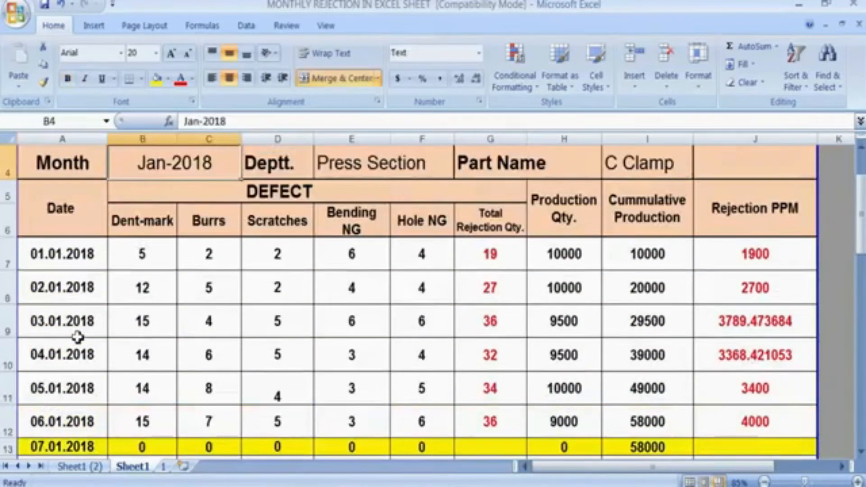
key(Right)
key(Right)
key(Up)
key(Down)
key(Down)
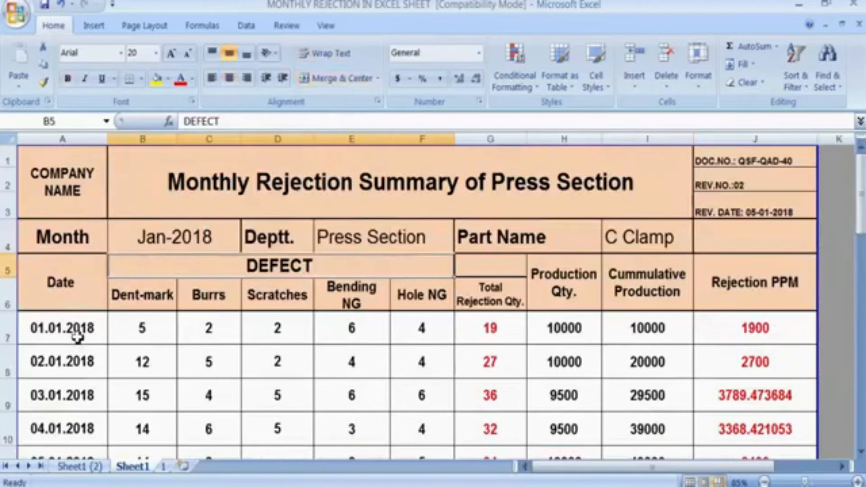
key(Down)
key(Up)
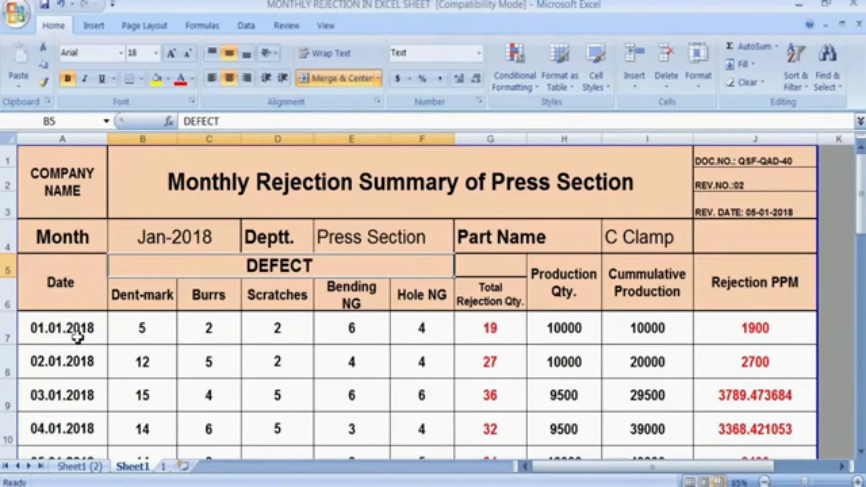
key(Down)
key(Down)
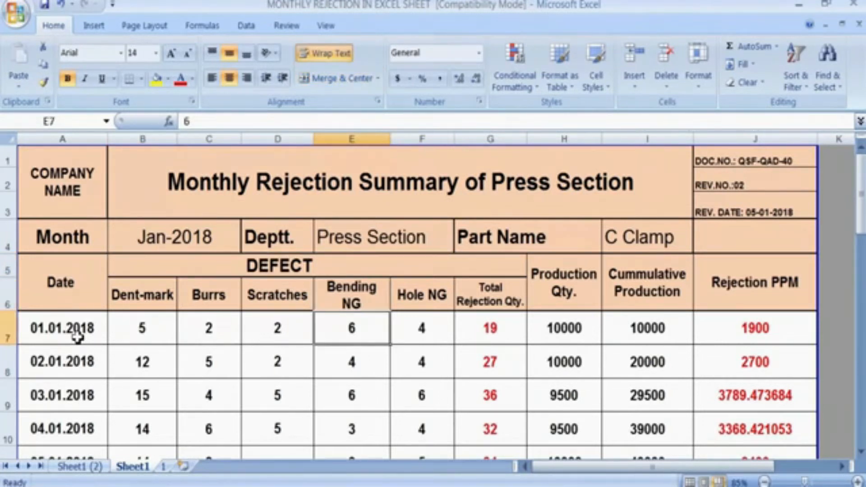
key(Up)
key(Up)
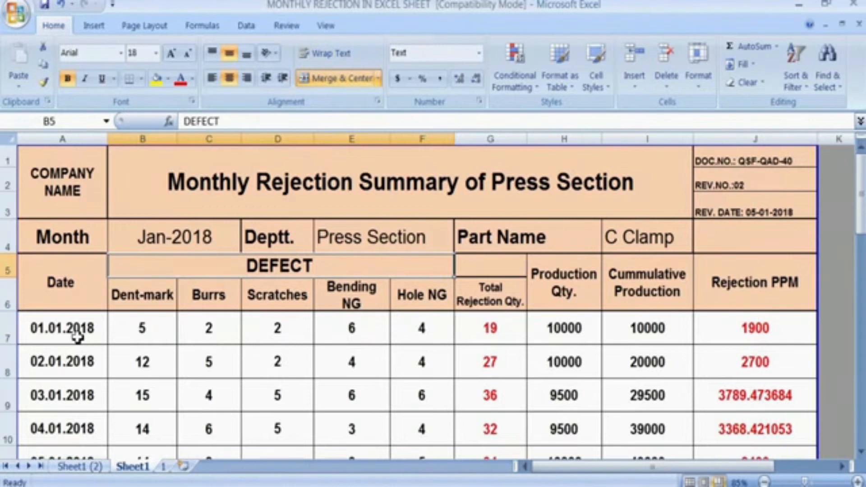
key(Down)
key(Up)
click(164, 293)
click(207, 294)
click(264, 296)
drag(353, 294, 411, 295)
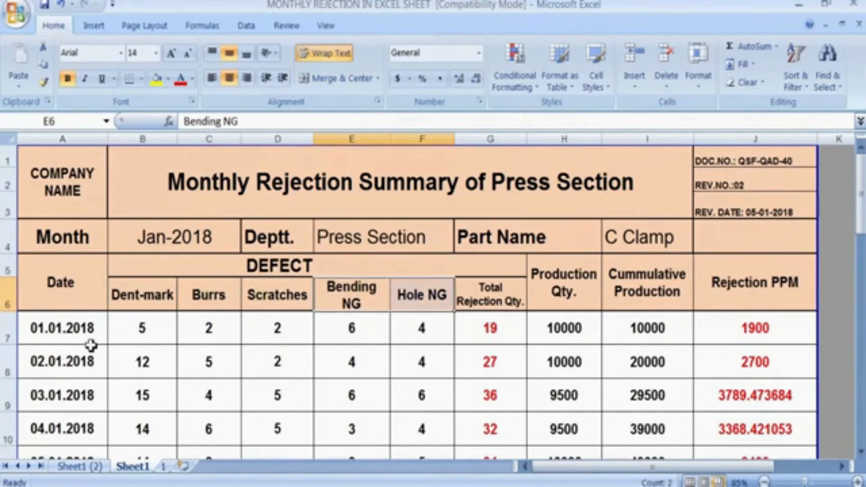
- Inspect the Dent-mark entry for 01.01.2018 and the formula behind that day's Rejection PPM
click(135, 327)
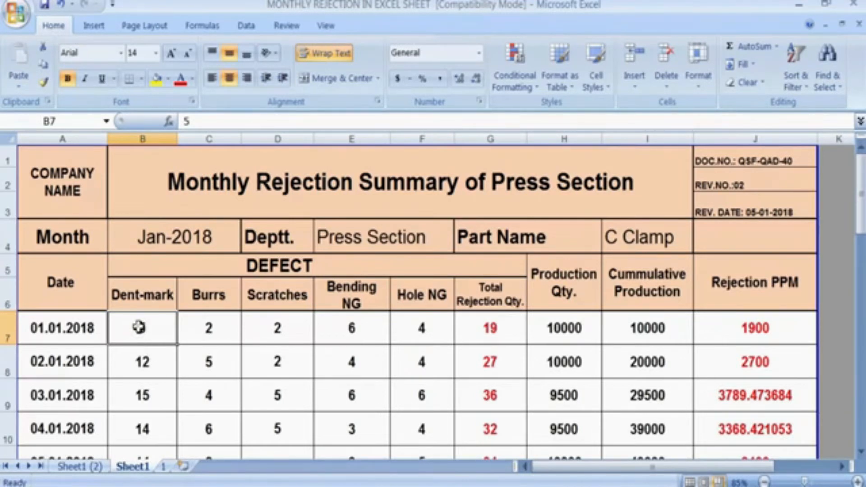
double_click(152, 327)
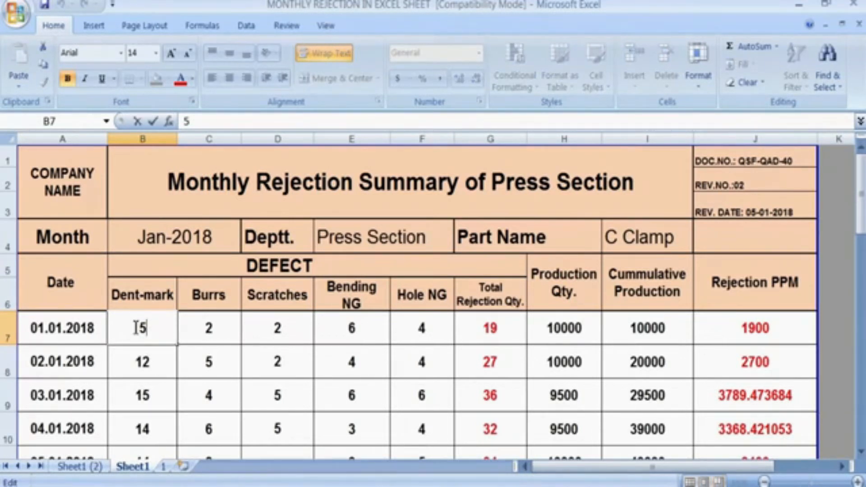
drag(139, 327, 109, 327)
click(192, 350)
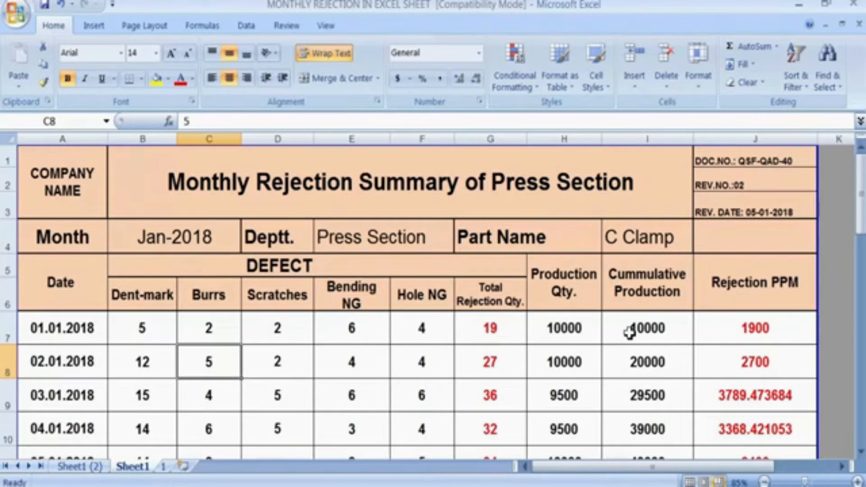
click(738, 328)
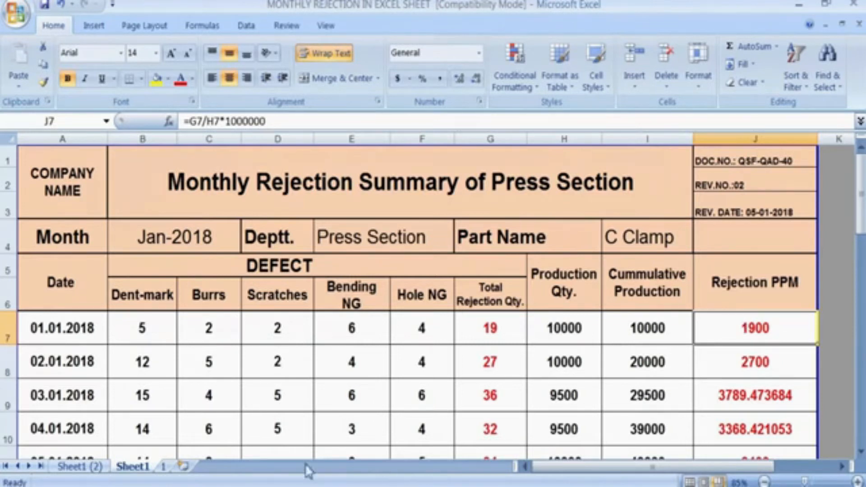
- On Sheet1 (2), examine the yellow table explaining the rejection PPM formula, its input quantities and the result cell's formula
click(91, 467)
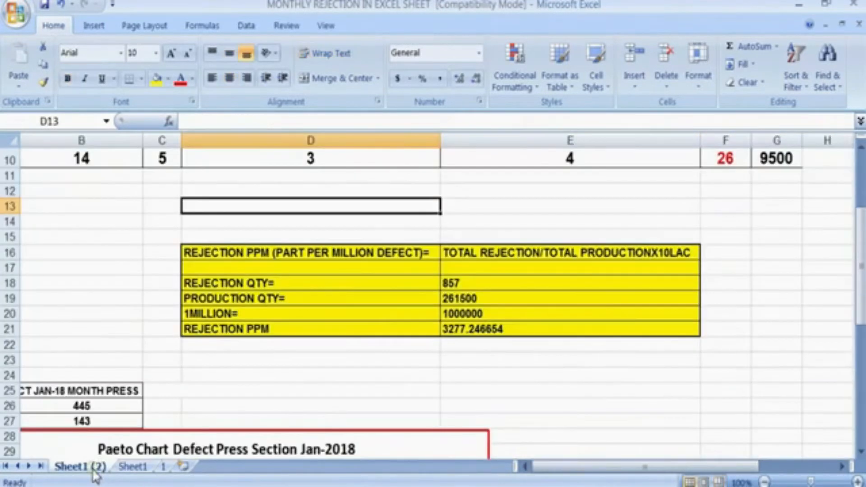
click(337, 387)
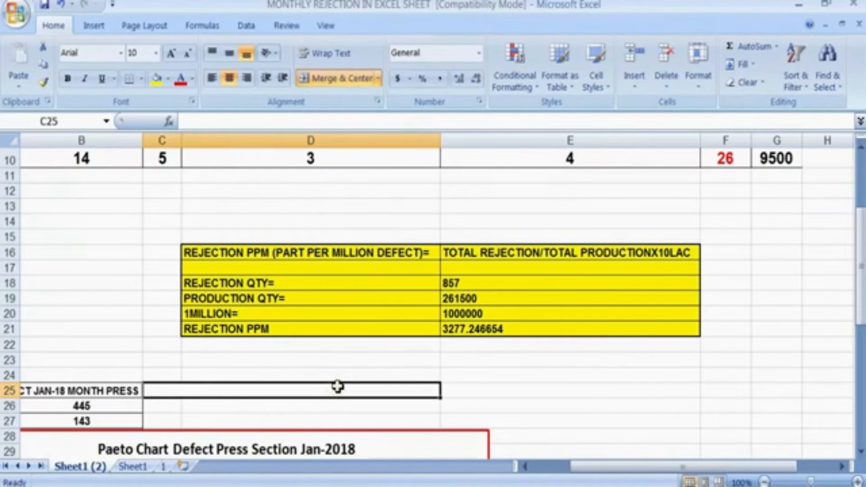
click(381, 255)
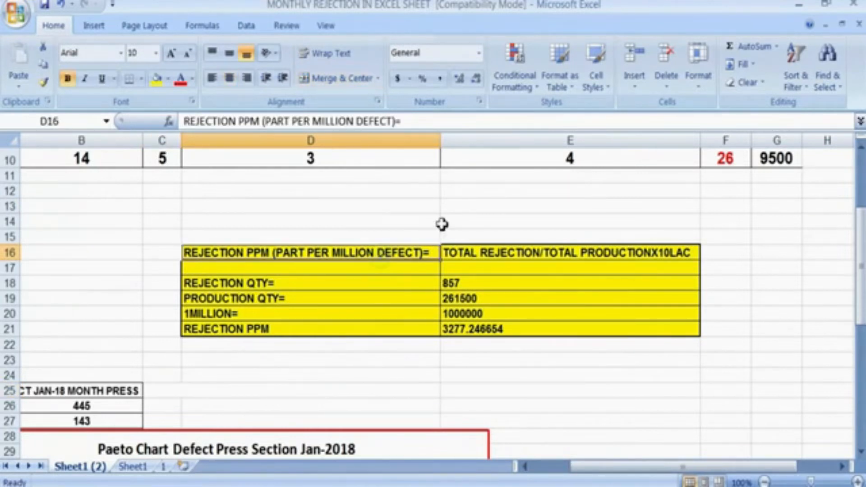
click(481, 202)
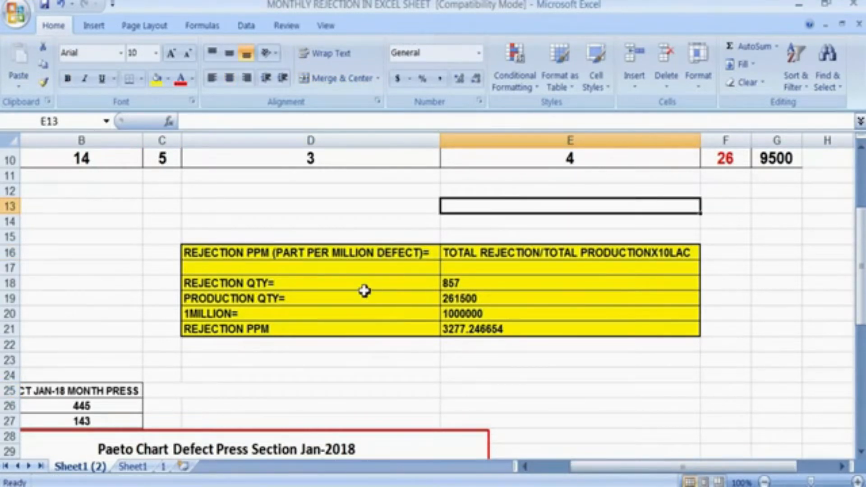
click(359, 255)
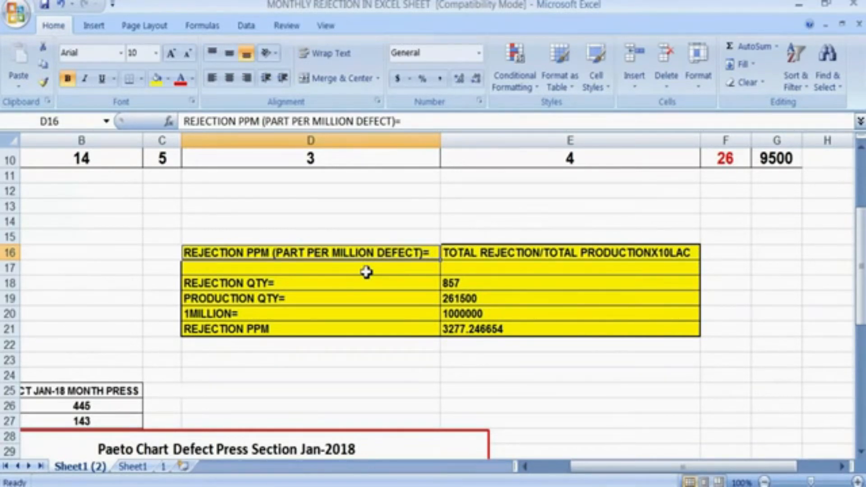
click(472, 360)
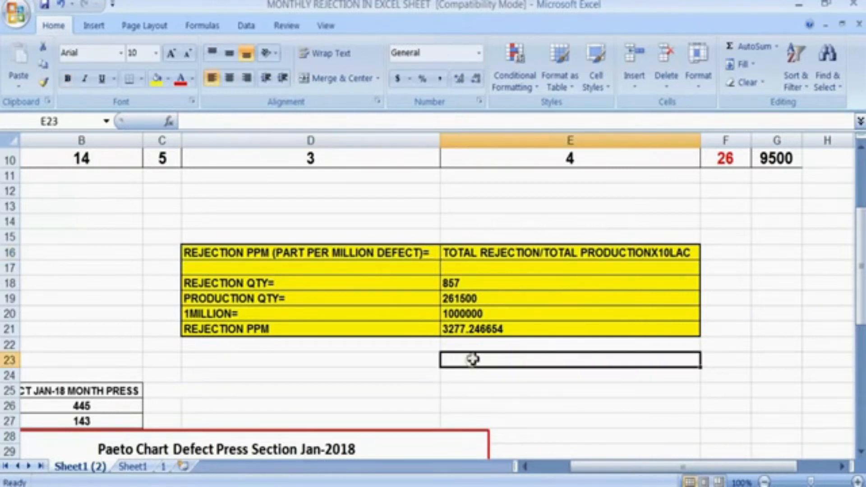
click(497, 251)
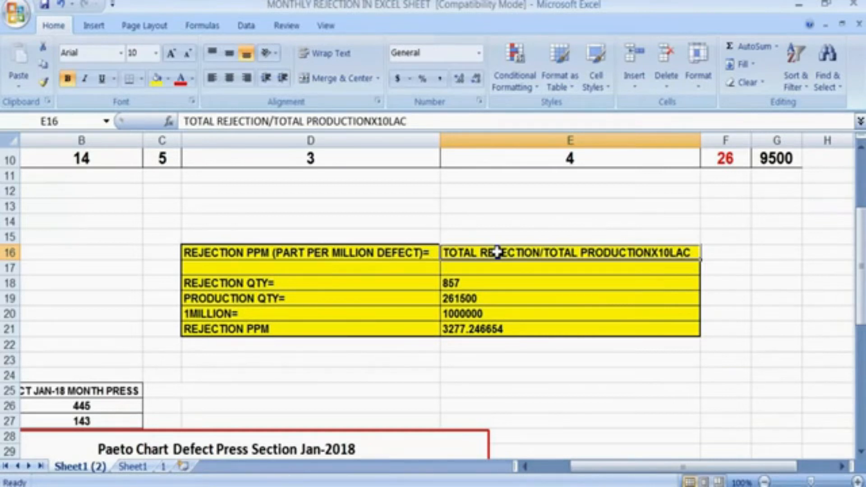
click(423, 285)
click(459, 283)
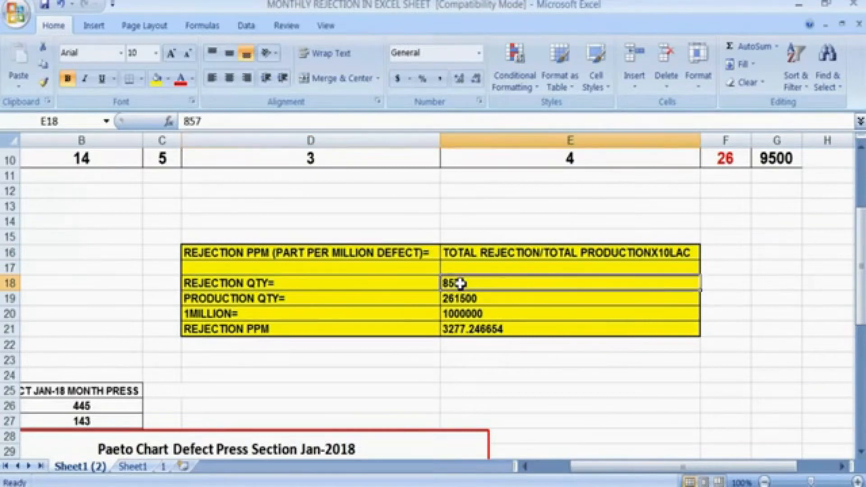
click(404, 301)
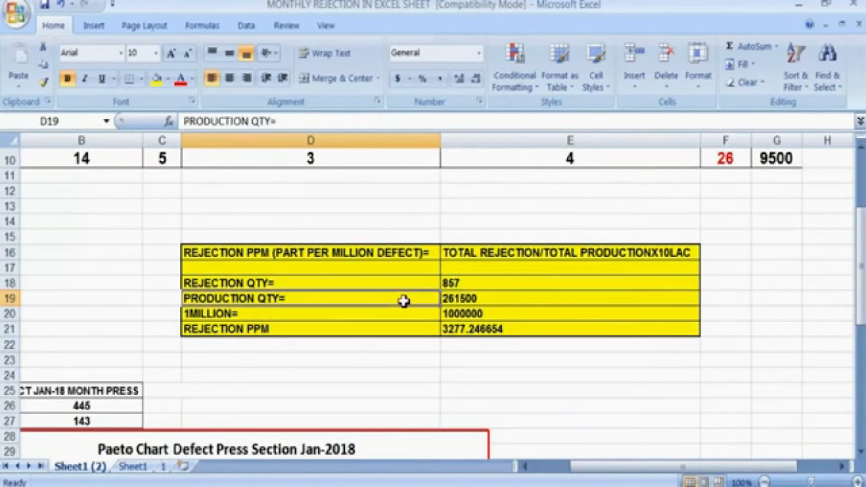
click(469, 301)
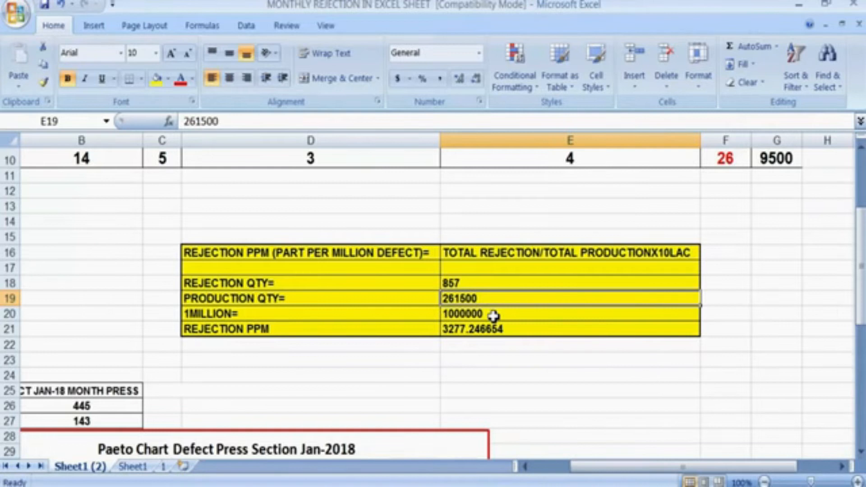
click(396, 373)
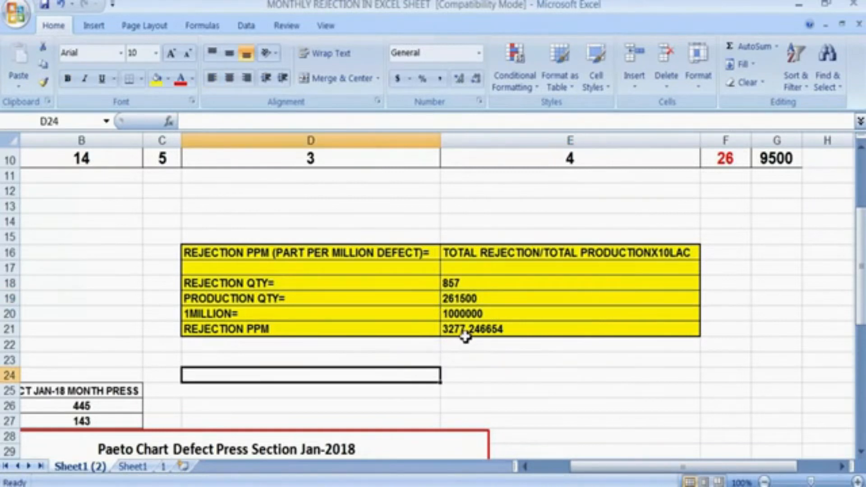
click(464, 334)
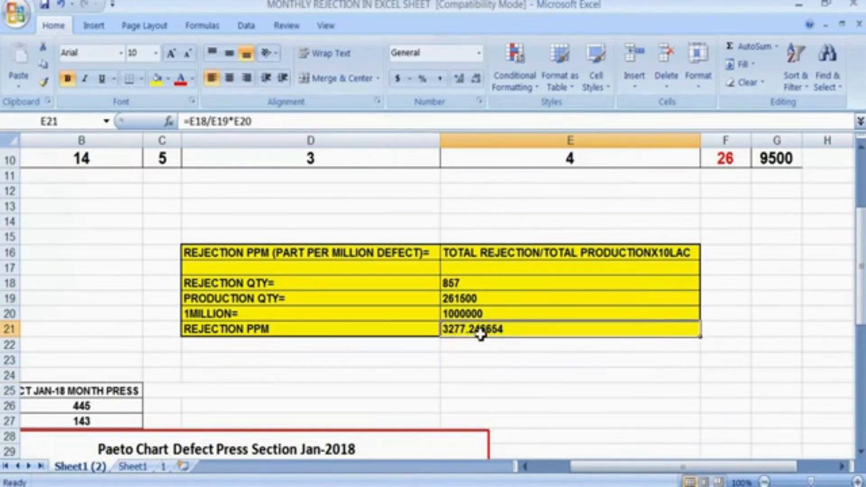
- Examine the rejection quantity, production quantity and 1 million entries in the yellow PPM table on Sheet1 (2)
double_click(480, 284)
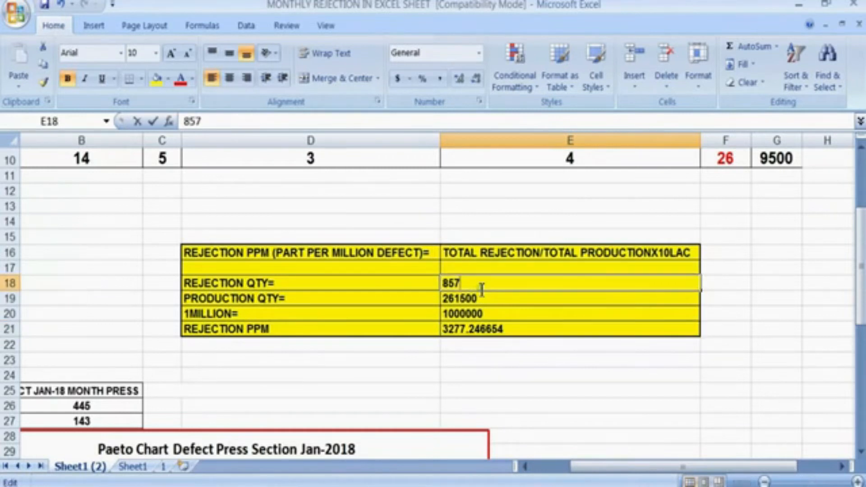
drag(475, 283, 444, 283)
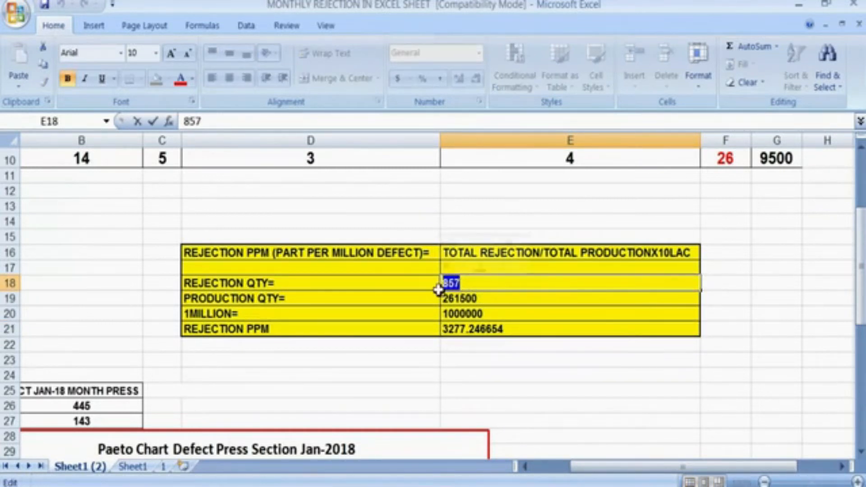
click(486, 294)
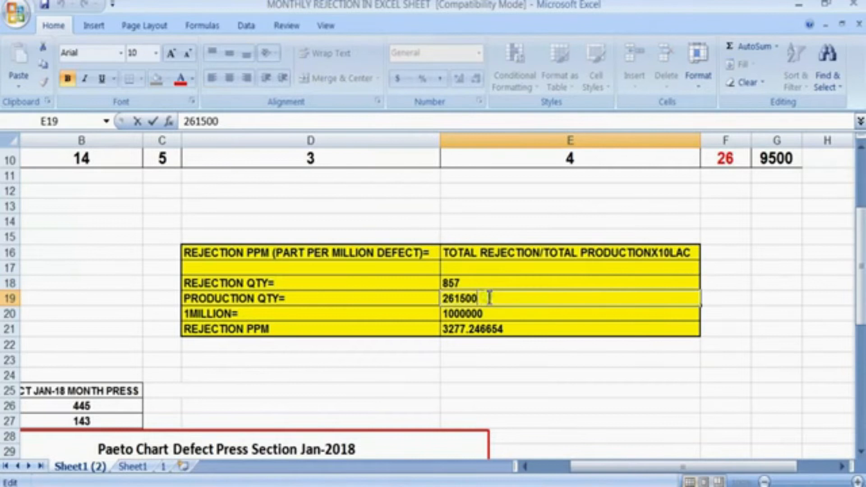
drag(482, 298, 442, 297)
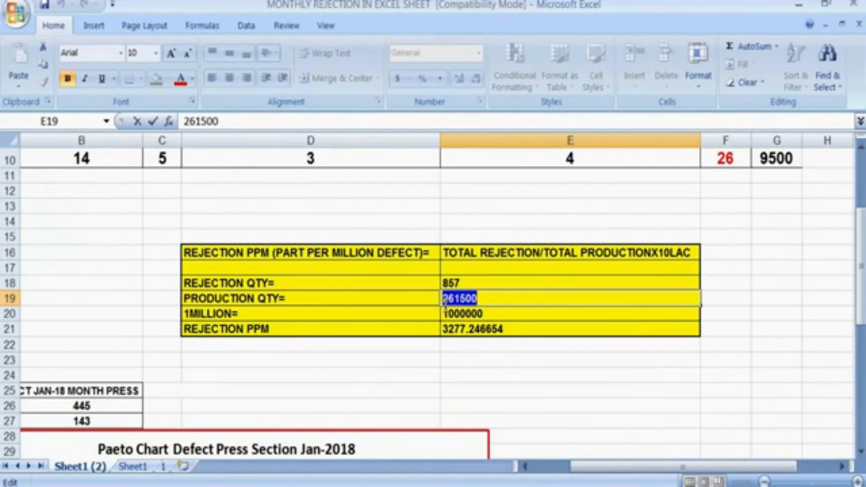
double_click(496, 315)
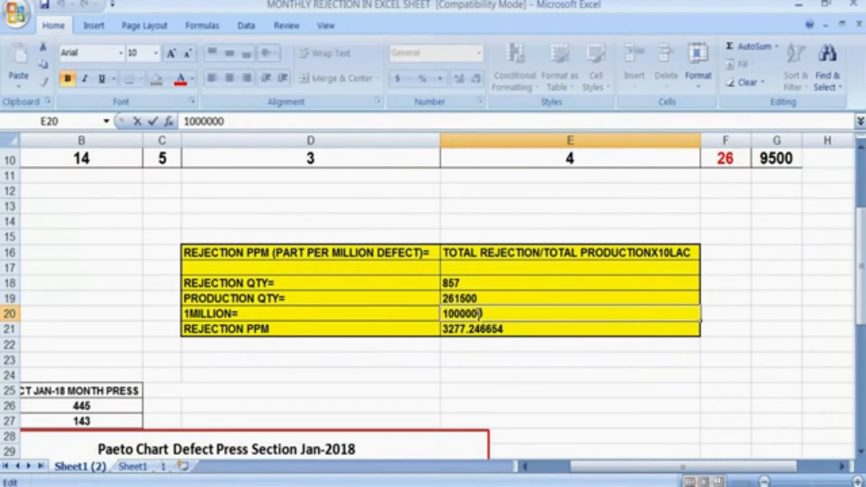
double_click(505, 313)
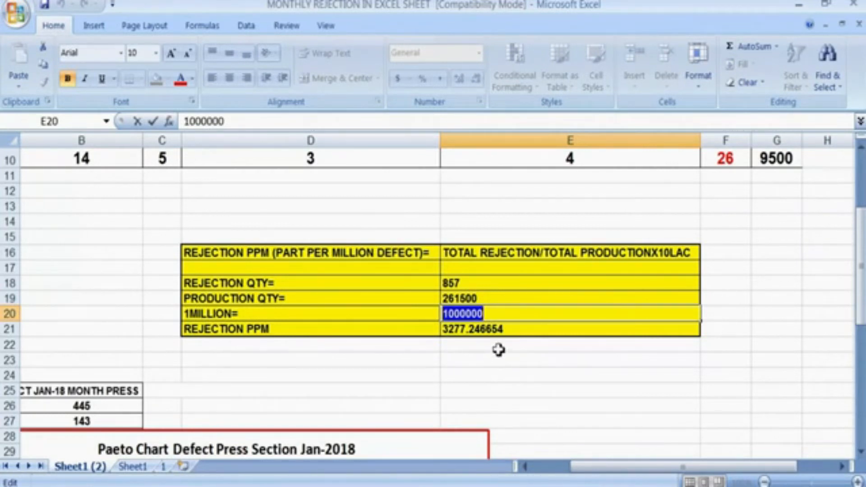
key(Escape)
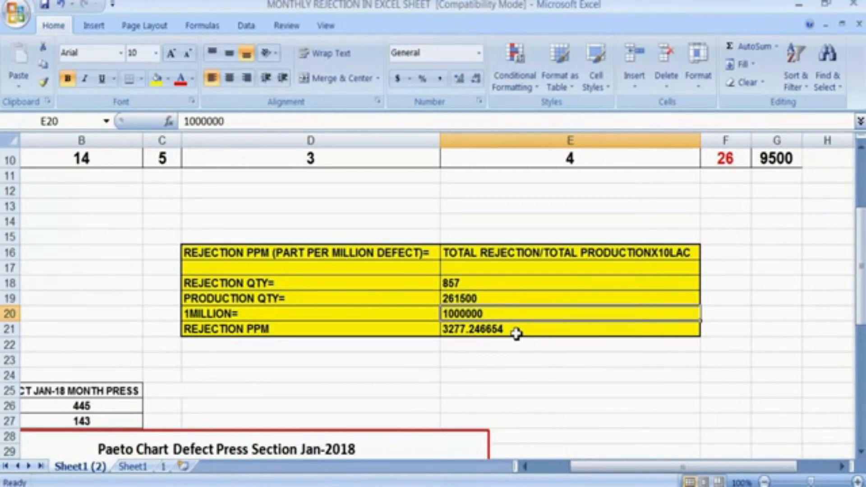
click(486, 351)
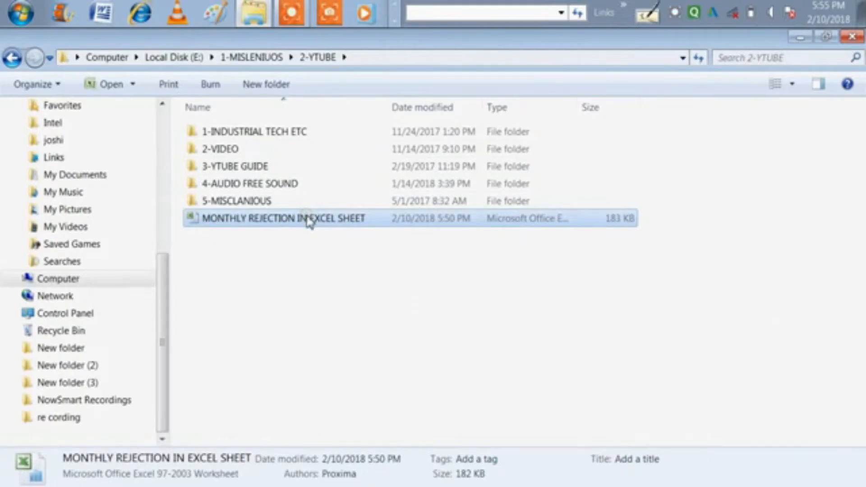
- Open the workbook MONTHLY REJECTION IN EXCEL SHEET and inspect the Rejection PPM formula for 02.01.2018
double_click(309, 222)
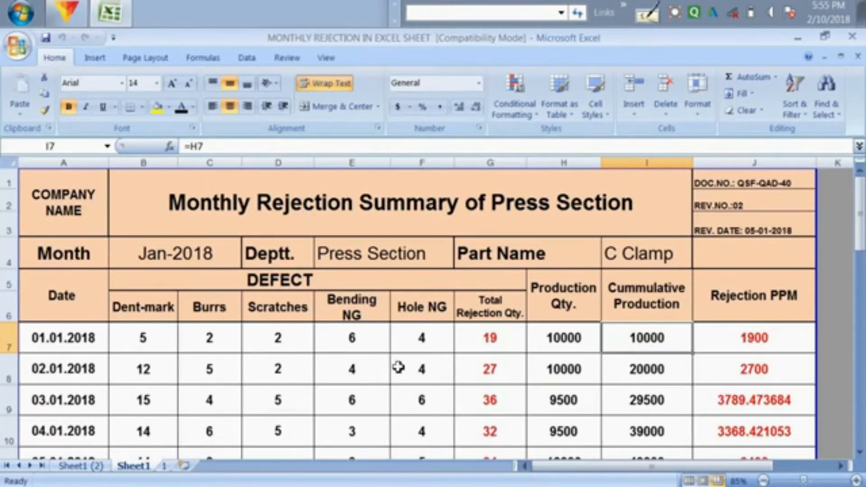
click(142, 336)
click(90, 340)
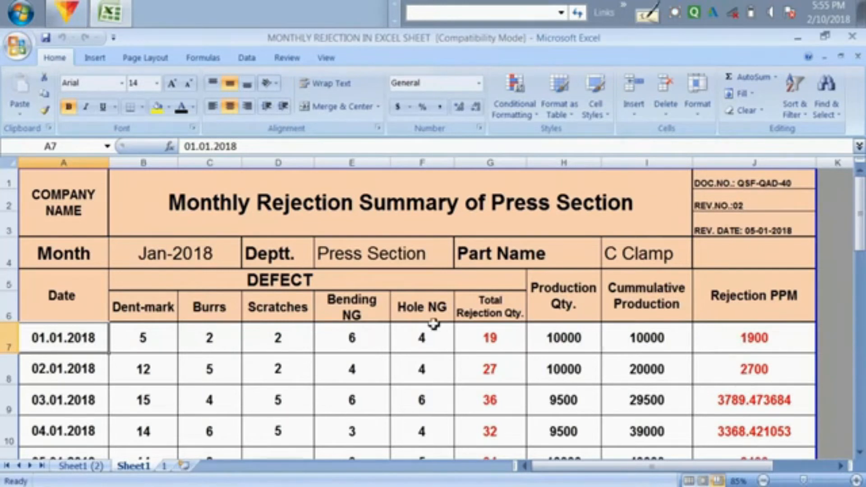
click(760, 362)
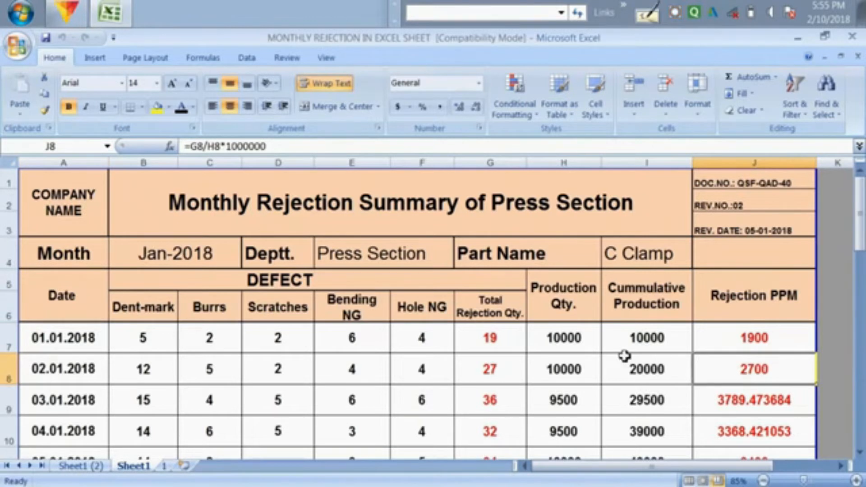
- Inspect the Cummulative Production formulas for the first three dates of the month
click(646, 369)
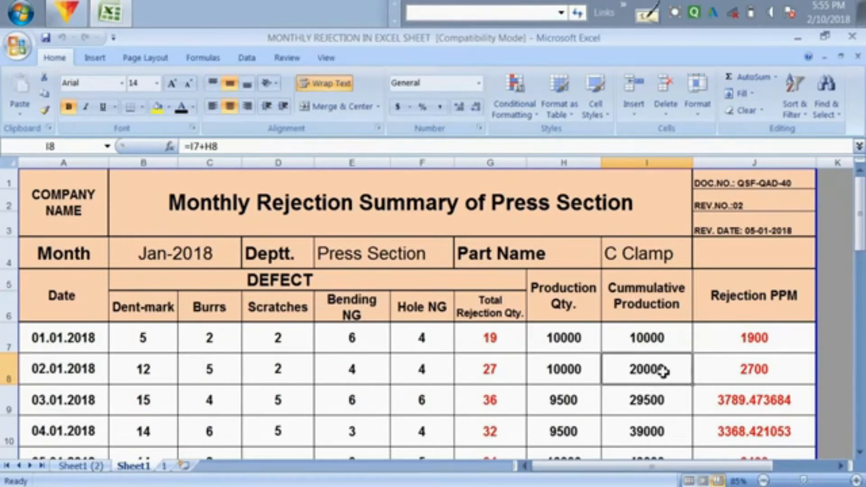
click(635, 336)
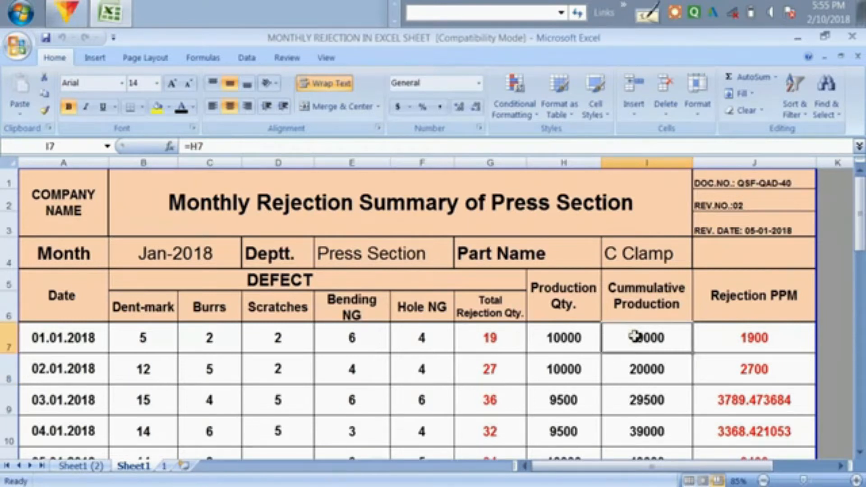
double_click(664, 337)
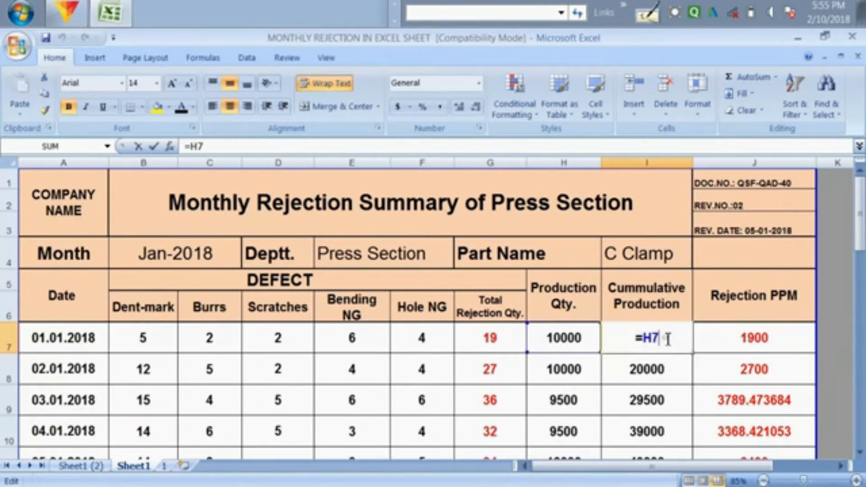
click(659, 389)
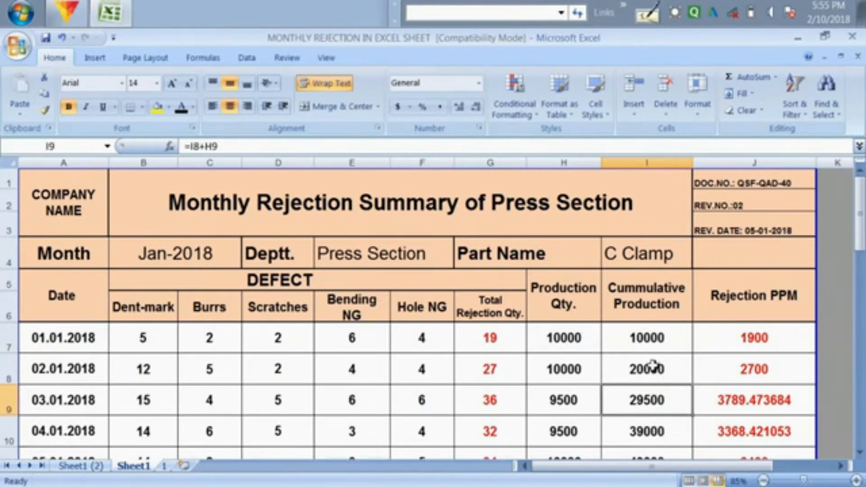
- Fill the Cummulative Production cells I7 and I8 and the Production Qty. cells H8 and H9 with yellow
click(660, 336)
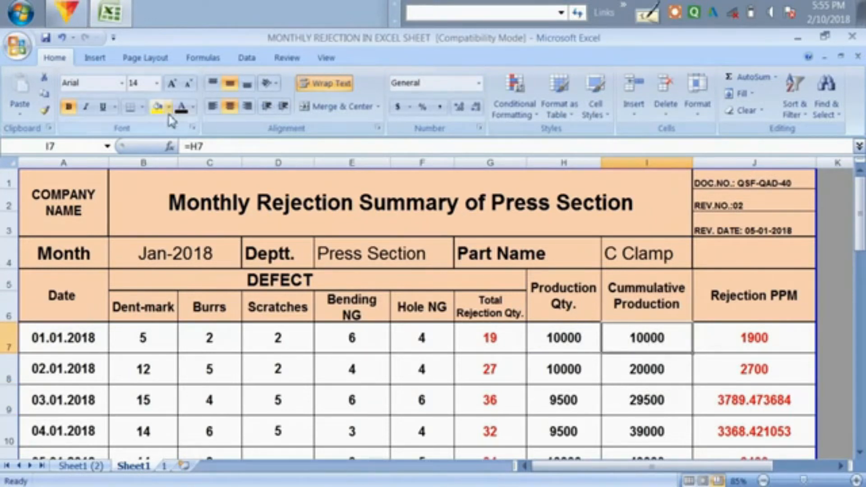
click(157, 107)
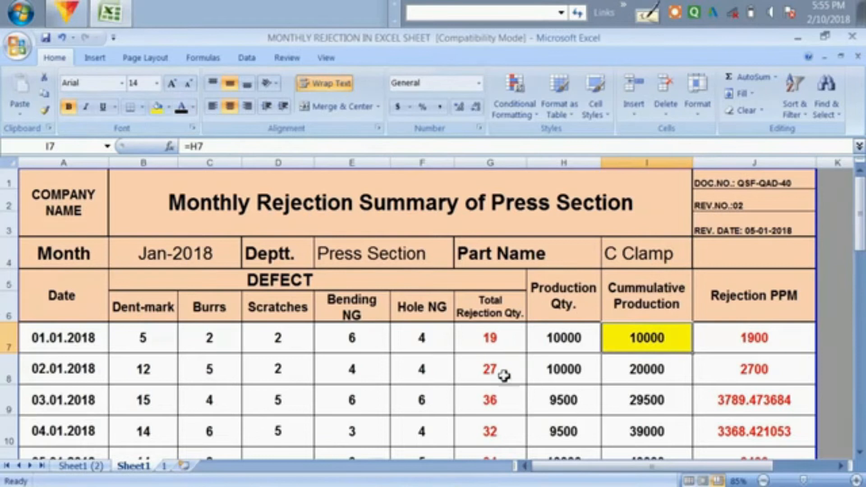
click(550, 369)
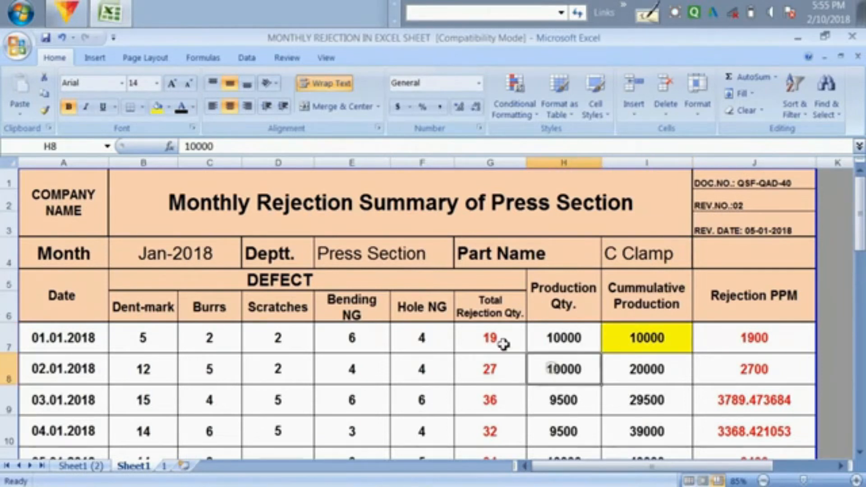
click(157, 108)
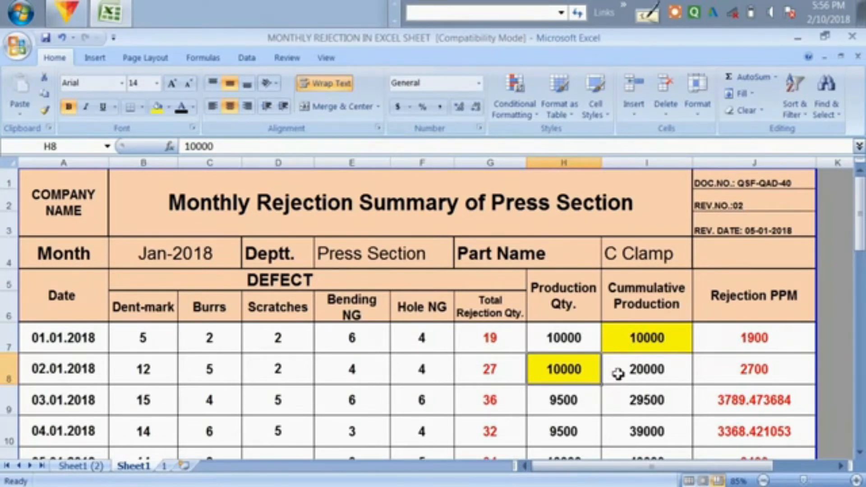
click(636, 370)
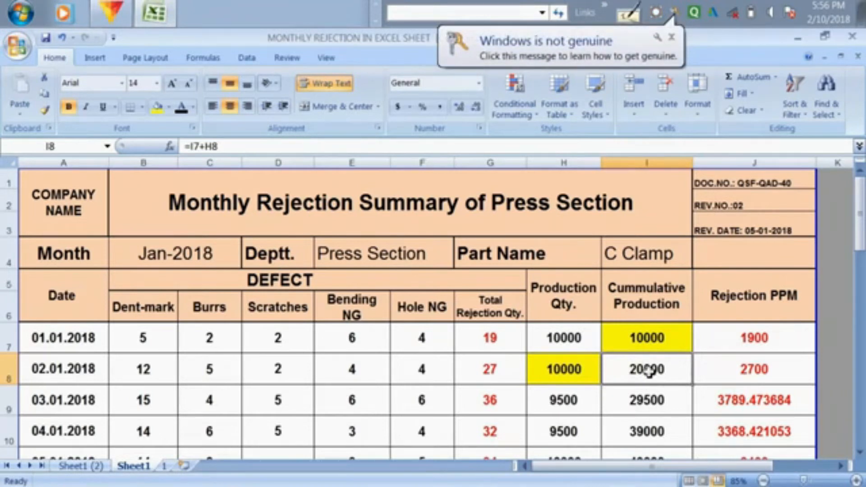
click(156, 107)
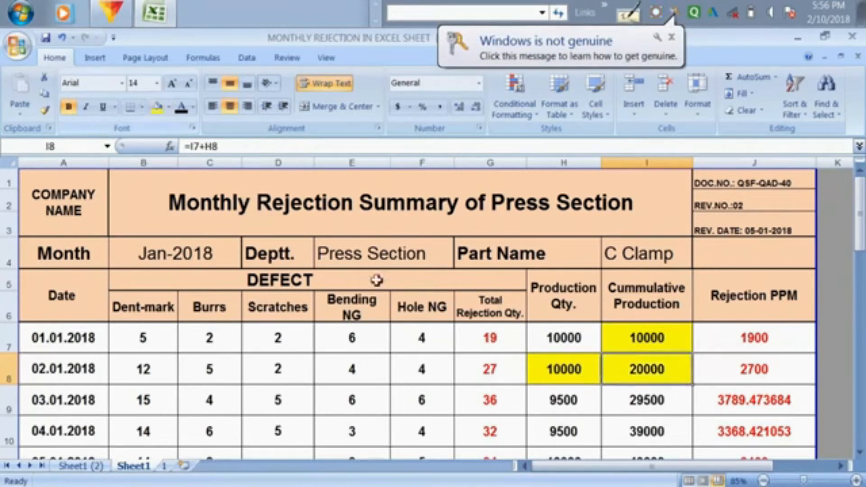
click(586, 393)
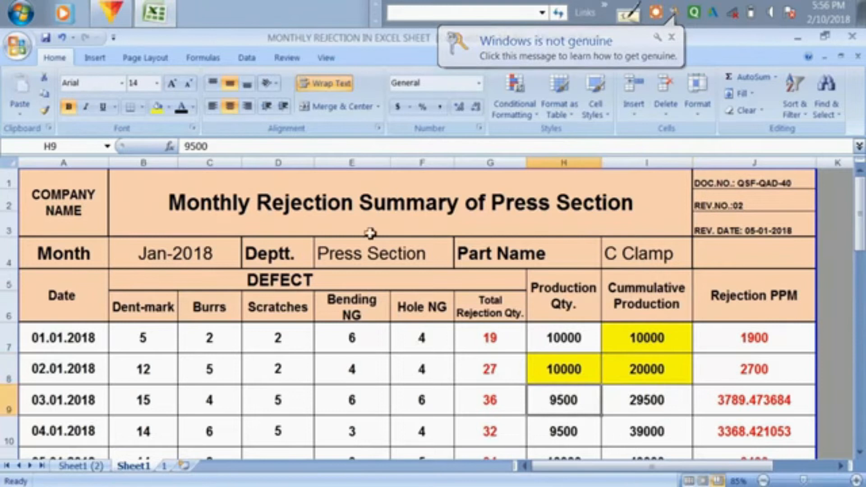
click(157, 107)
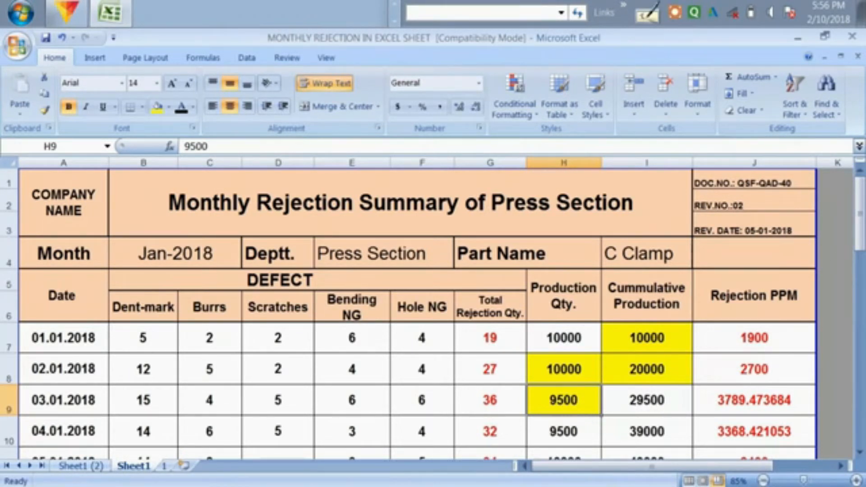
- Undo the four yellow fills in the Production Qty. and Cummulative Production columns
key(ctrl+z)
key(ctrl+z)
key(ctrl+z)
key(ctrl+z)
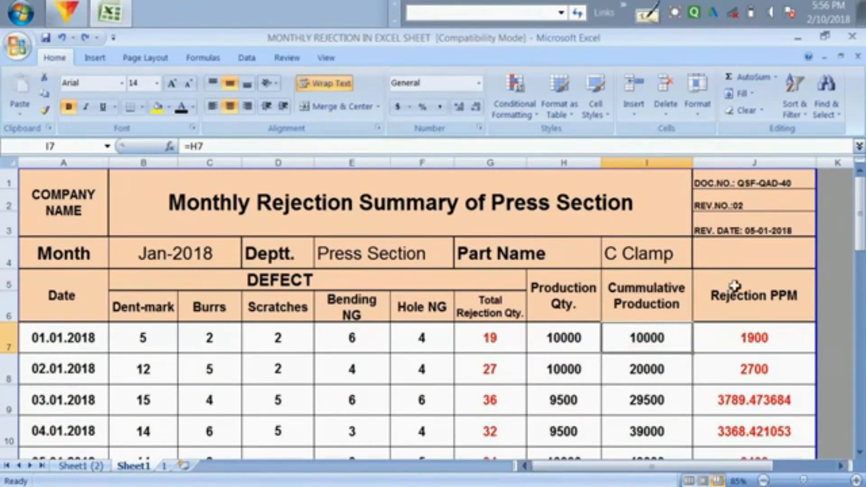
- Fill the Dent-mark and Burrs entries for 01.01.2018 with yellow and undo both fills
drag(860, 221, 860, 234)
click(142, 239)
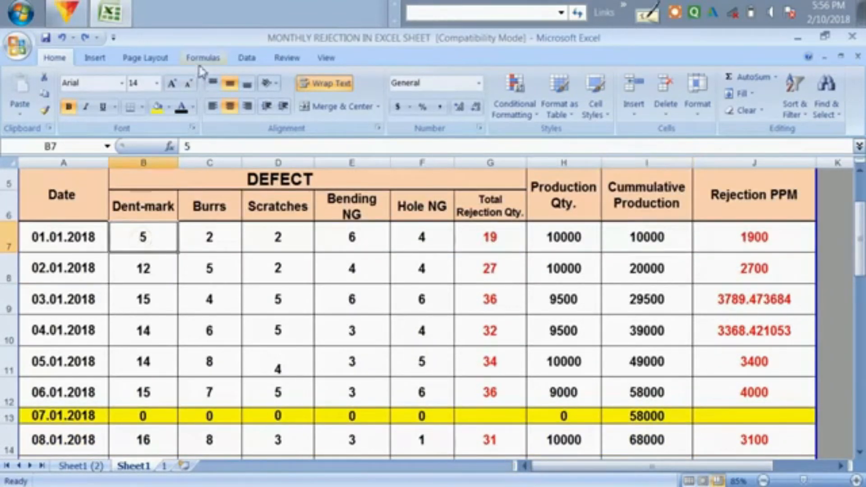
click(157, 106)
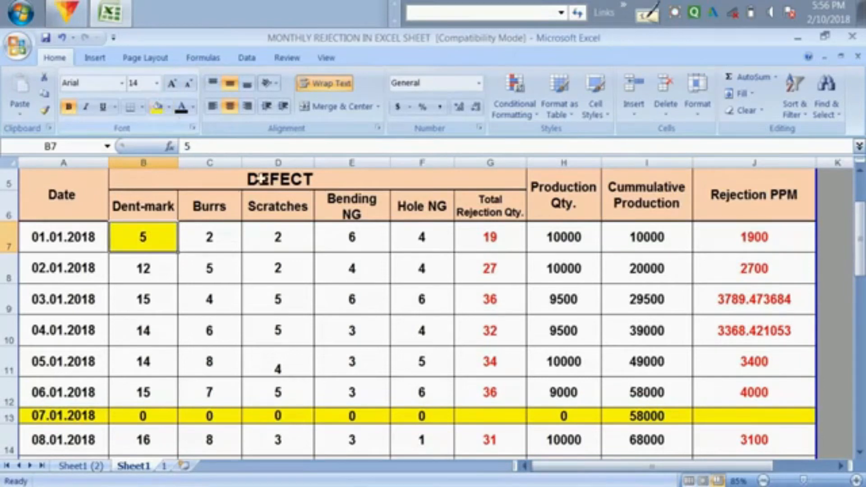
click(230, 233)
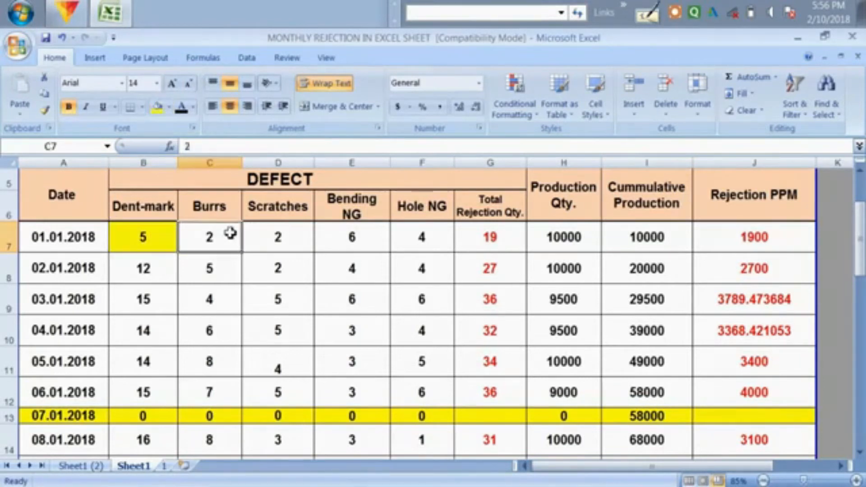
click(157, 106)
key(ctrl+z)
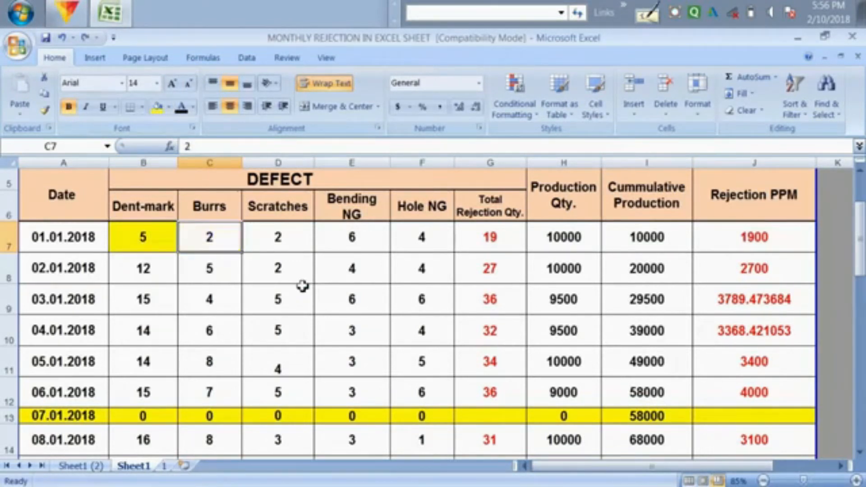
key(ctrl+z)
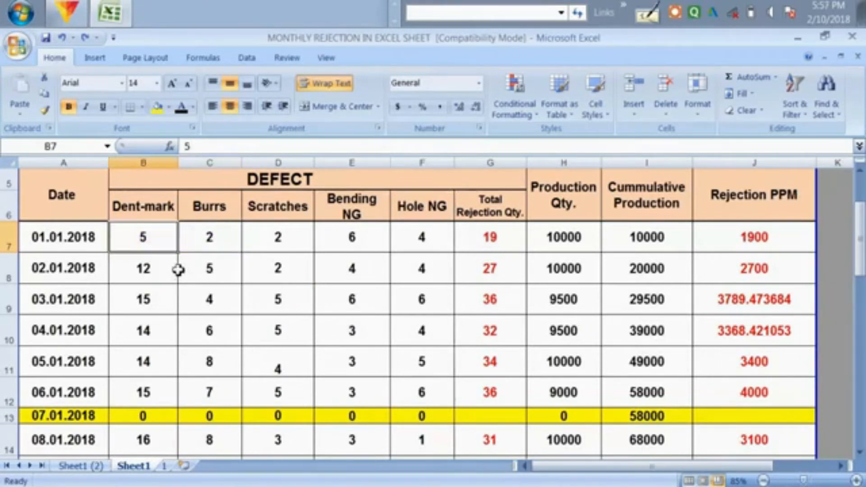
- Review the Dent-mark column through the whole month down to the Total Defective Qty row
key(Down)
key(Down)
key(Down)
key(Down)
key(Down)
key(Down)
key(Down)
key(Down)
key(Down)
key(Down)
key(Down)
key(Down)
key(Down)
key(Down)
key(Down)
key(Down)
key(Down)
key(Down)
key(Down)
key(Down)
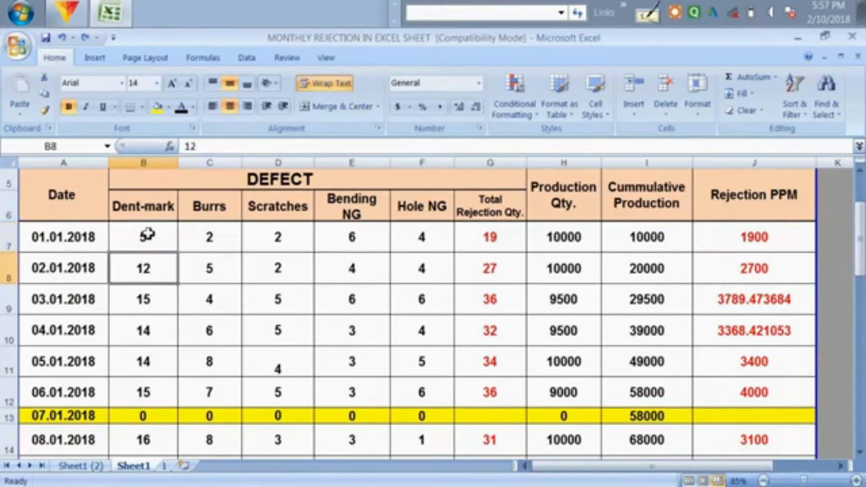
key(Down)
key(Down)
key(Down)
key(Down)
key(Down)
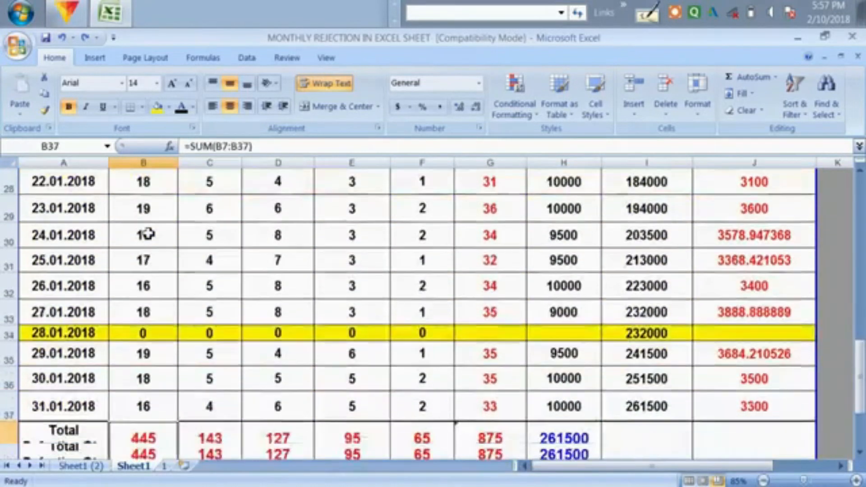
- Review the Dent-mark column from the Total Defective Qty row back up to the sheet's title
key(Up)
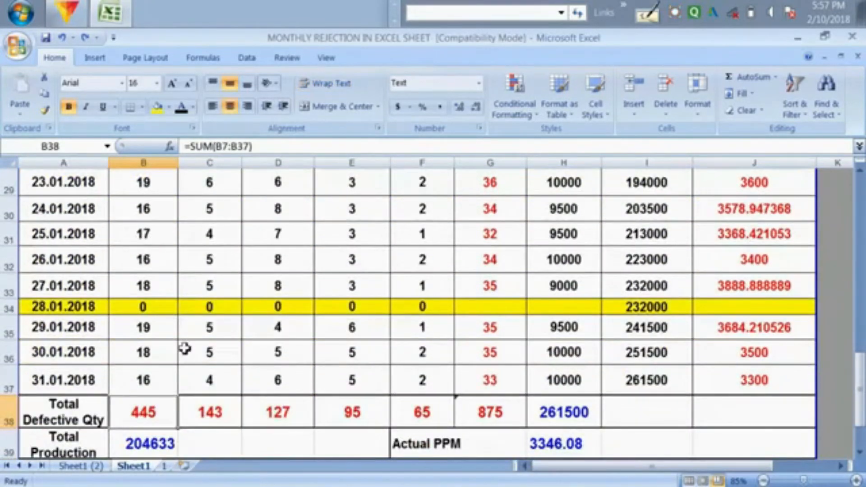
key(Up)
key(Up)
key(Up)
key(Up)
key(Up)
key(Up)
key(Up)
key(Up)
key(Up)
key(Up)
key(Up)
key(Up)
key(Up)
key(Up)
key(Up)
key(Up)
key(Up)
key(Up)
key(Up)
key(Up)
key(Up)
key(Up)
key(Up)
key(Up)
key(Up)
key(Up)
key(Up)
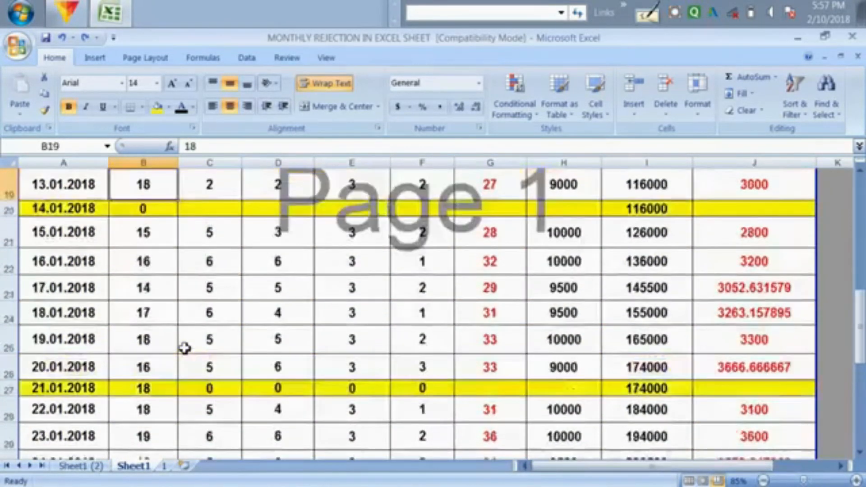
key(Up)
key(Up)
key(Up)
key(Up)
key(Up)
key(Up)
key(Up)
key(Up)
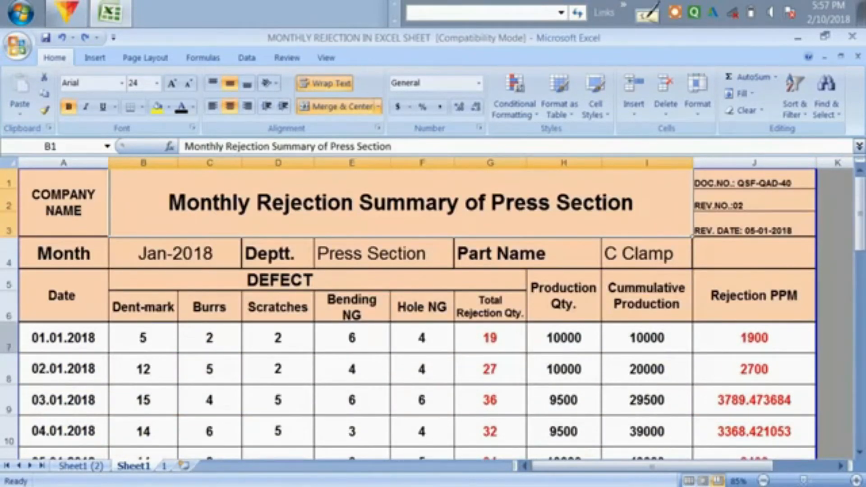
- Freeze the header rows above row 7, the 01.01.2018 entry
click(9, 339)
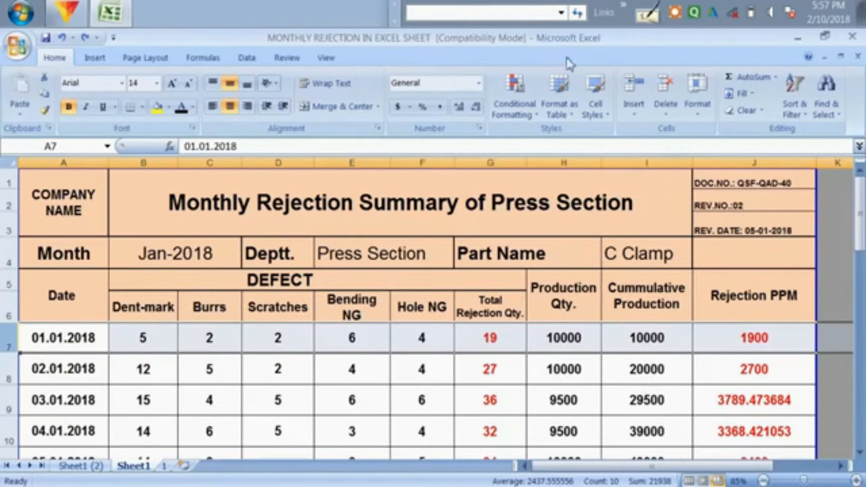
click(327, 58)
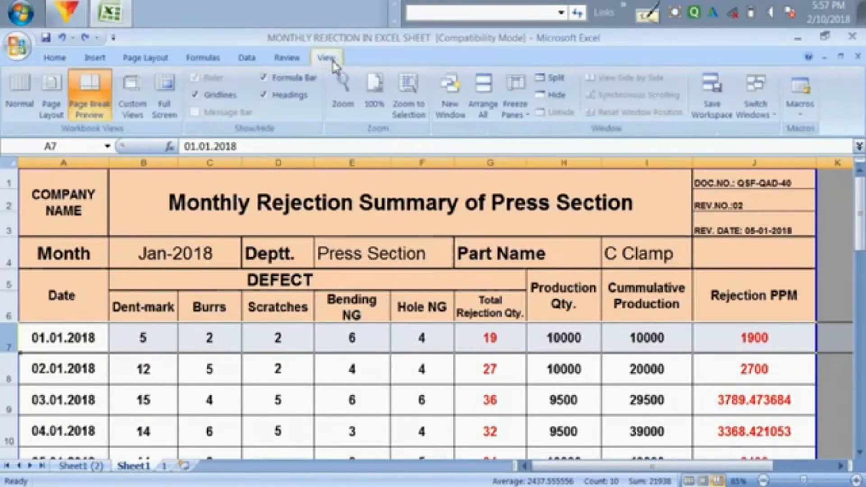
click(519, 101)
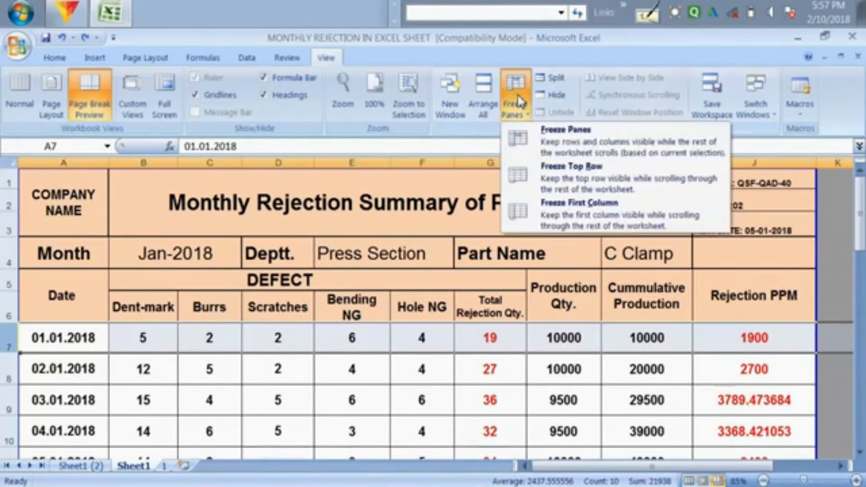
click(558, 143)
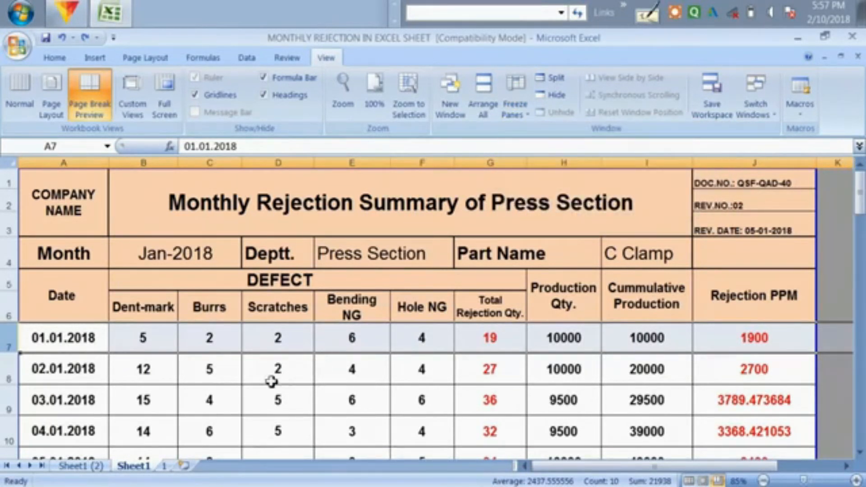
- Check the frozen header by moving down and back up the first dates of the Scratches column
click(271, 381)
key(Down)
key(Down)
key(Down)
key(Down)
key(Up)
key(Up)
key(Up)
key(Up)
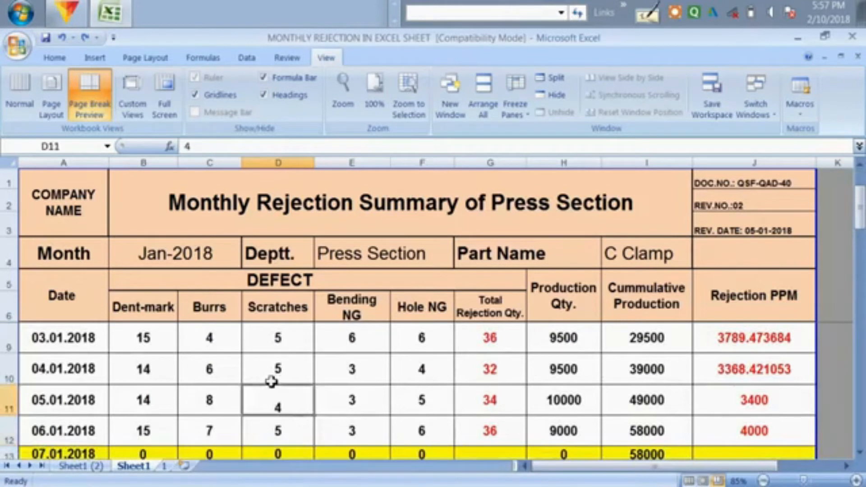
key(Up)
key(Left)
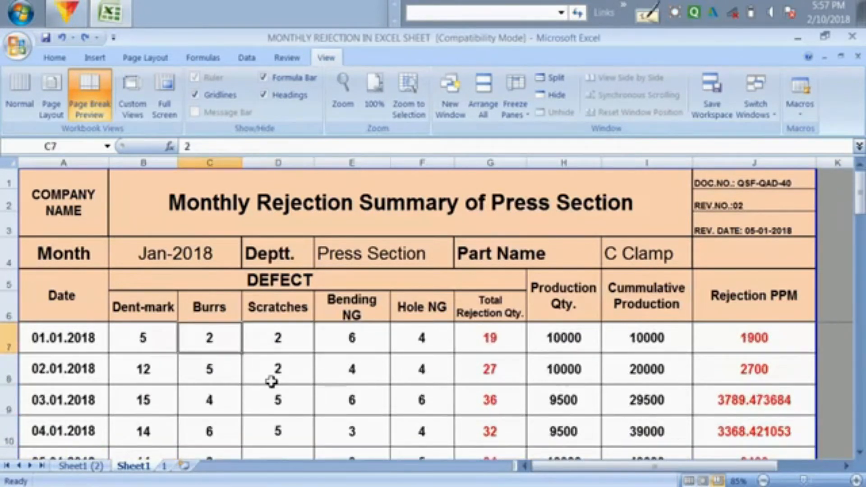
- Examine the Dent-mark column under the frozen header, from 01.01.2018 down to the Total Defective Qty row
key(Left)
key(Down)
key(Down)
key(Down)
key(Down)
key(Down)
key(Down)
key(Down)
key(Down)
key(Down)
key(Down)
key(Down)
key(Down)
key(Down)
key(Down)
key(Down)
key(Down)
key(Down)
key(Down)
key(Down)
key(Down)
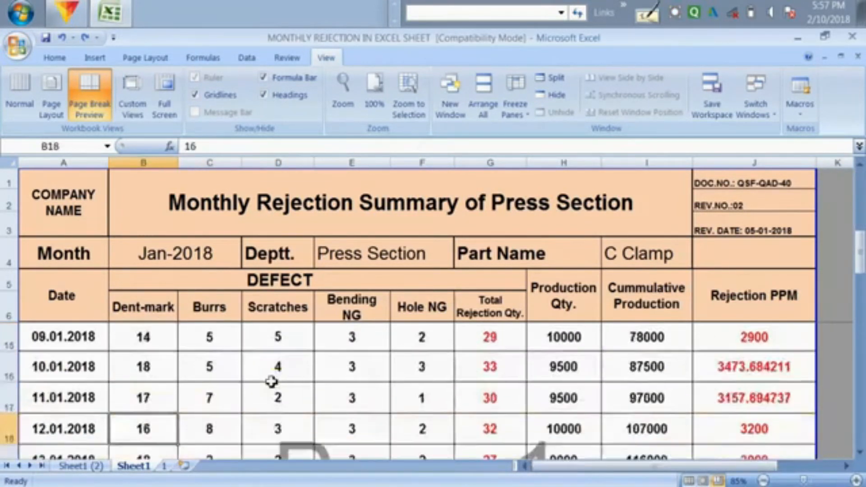
key(Down)
key(Down)
key(Down)
key(Down)
key(Down)
key(Down)
key(Down)
key(Down)
key(Down)
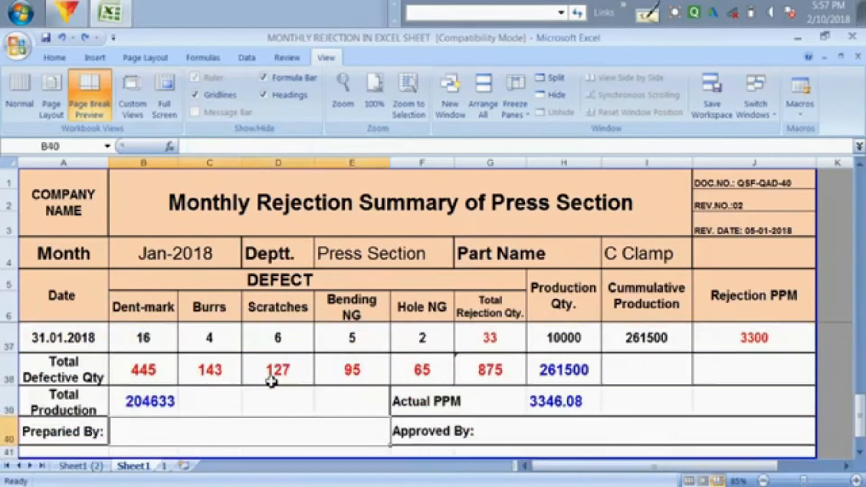
key(Up)
key(Up)
key(Up)
key(Down)
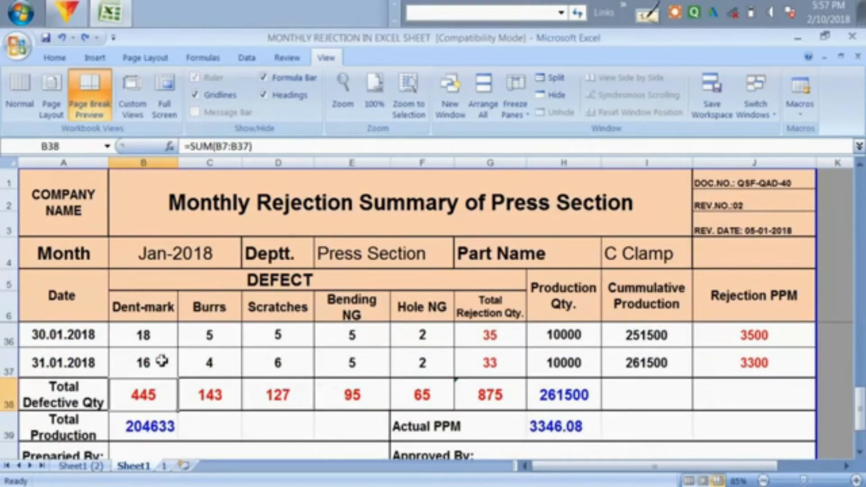
- Open the Burrs total formula in C38 for inspection and undo the resulting cell edit
double_click(217, 395)
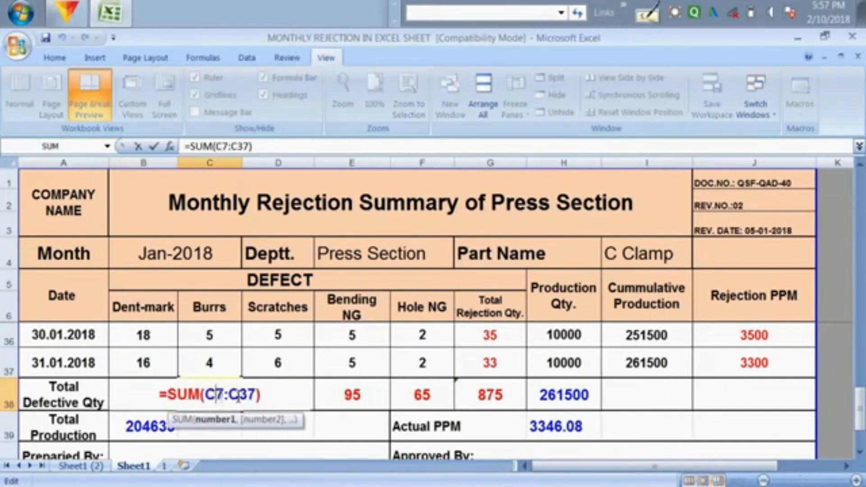
click(289, 335)
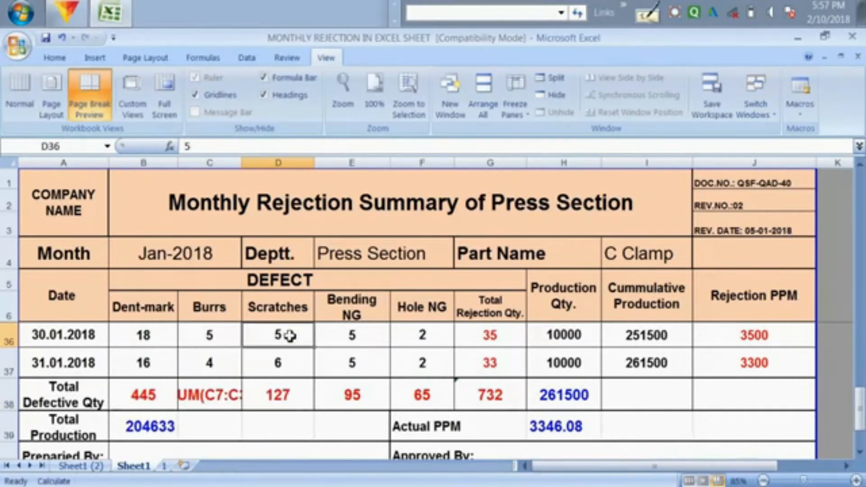
key(ctrl+z)
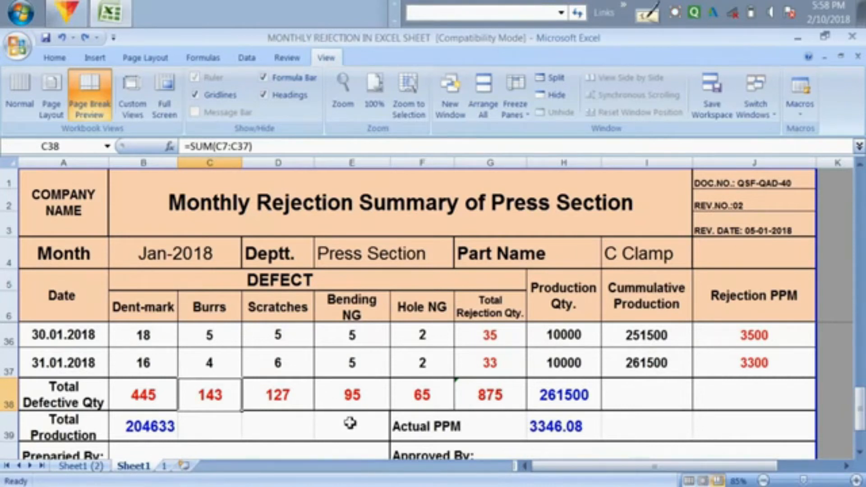
- Change the font colour of the Actual PPM value in H39 to red
drag(859, 411, 861, 421)
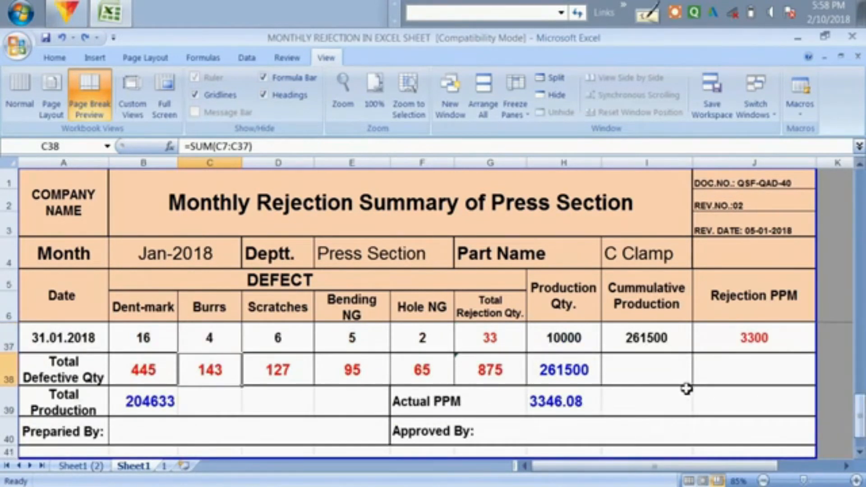
click(583, 396)
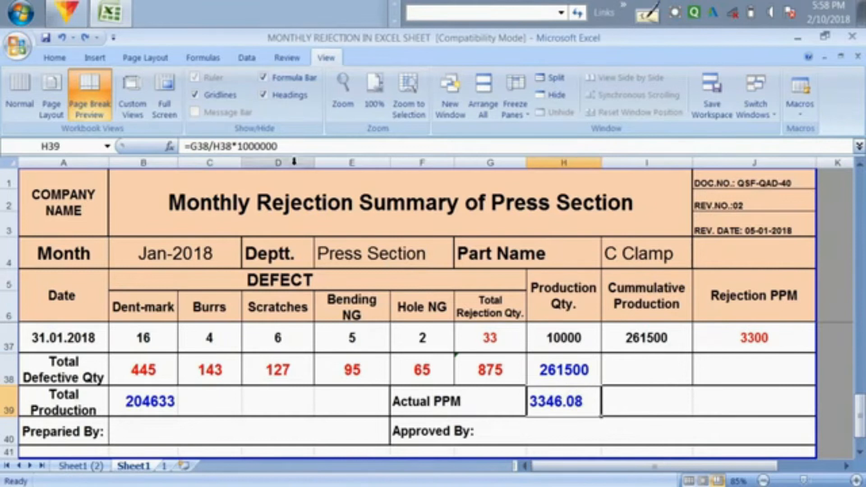
click(54, 58)
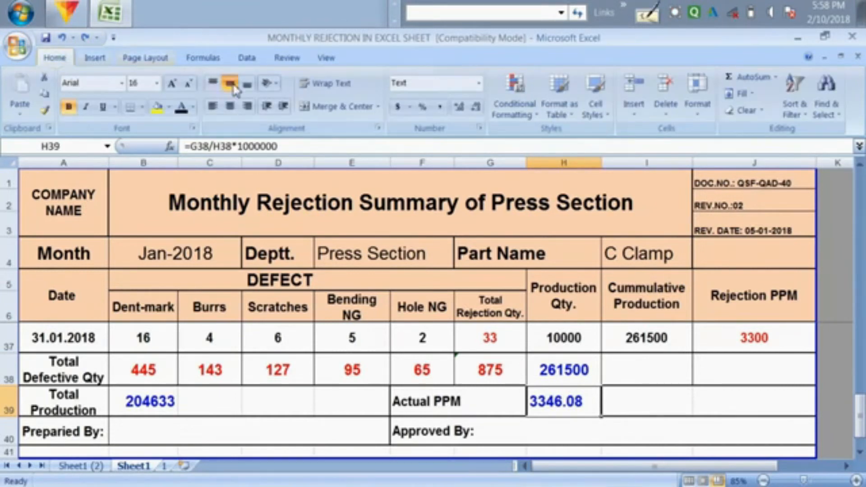
click(192, 106)
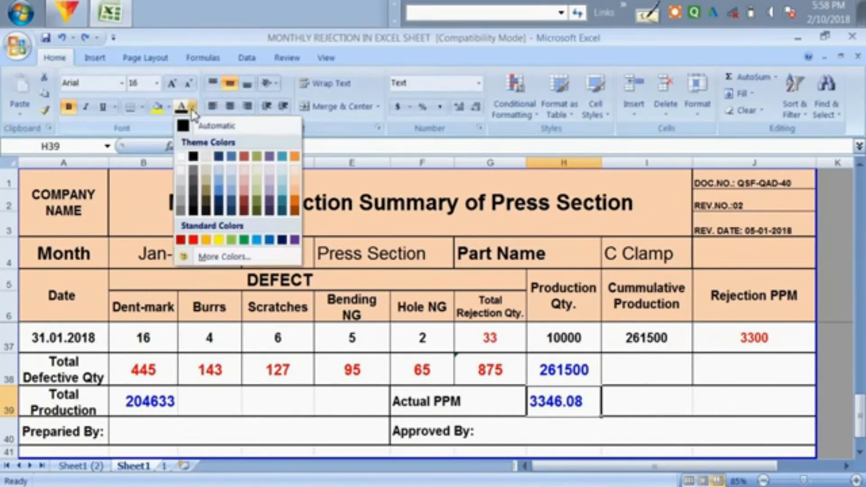
click(192, 239)
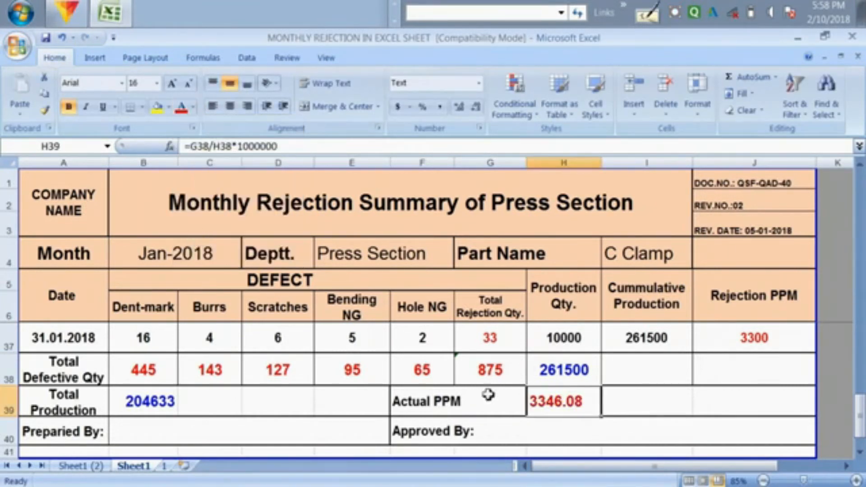
- Examine the Actual PPM formula in H39 and the Dent-mark and Total Rejection Qty. totals in row 38
click(720, 365)
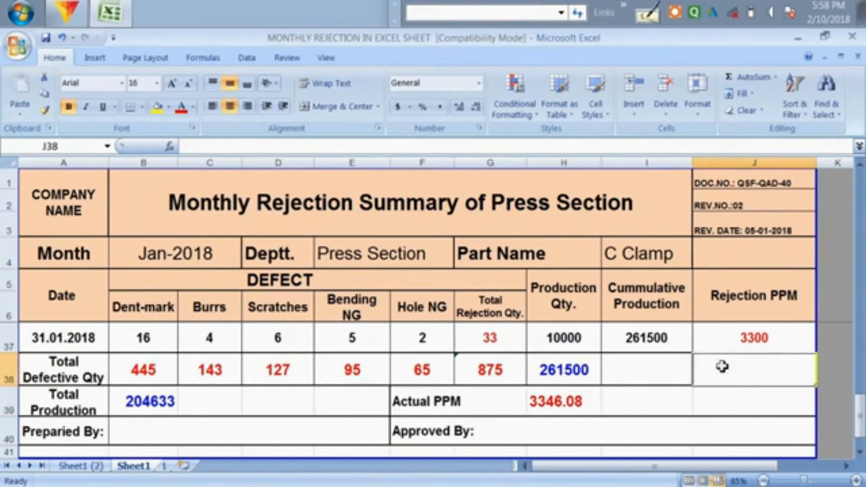
click(558, 396)
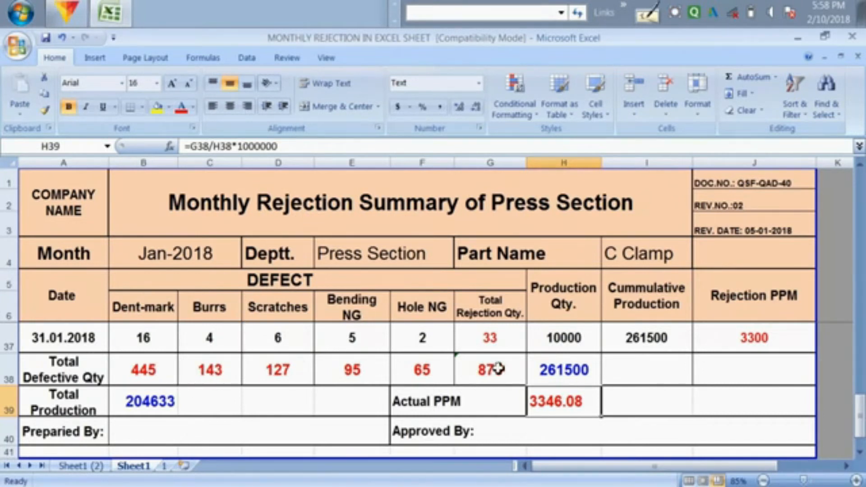
click(162, 377)
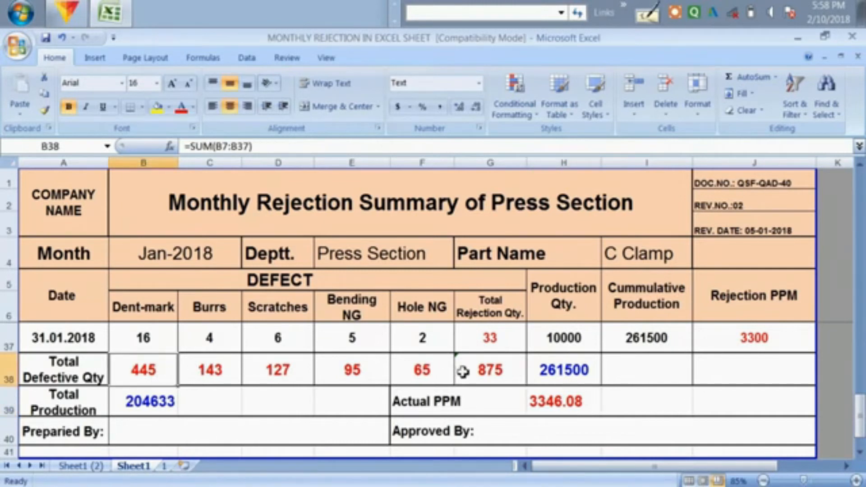
click(486, 371)
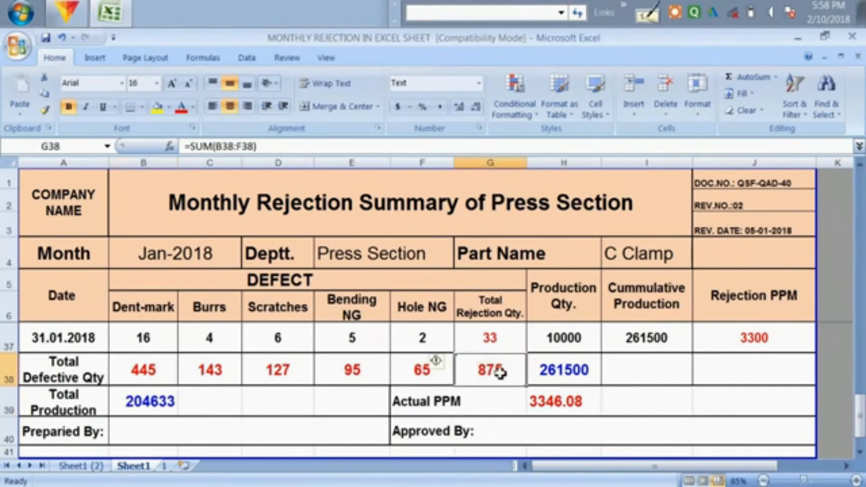
click(569, 403)
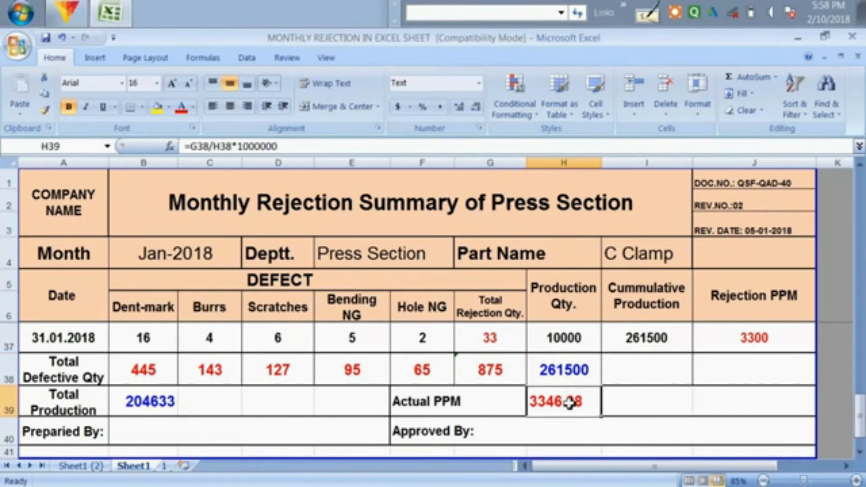
click(647, 367)
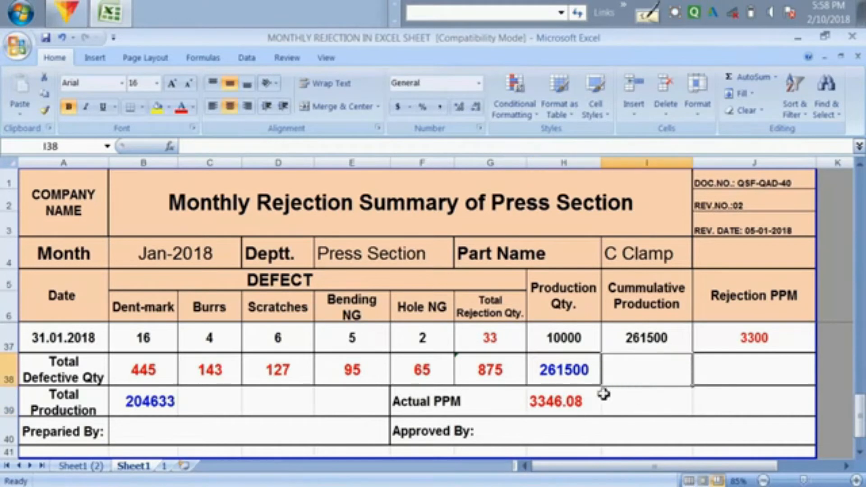
- Clear the Actual PPM cell H39 and re-enter its formula as =G38/H38*1000000
click(563, 399)
key(Delete)
text(=)
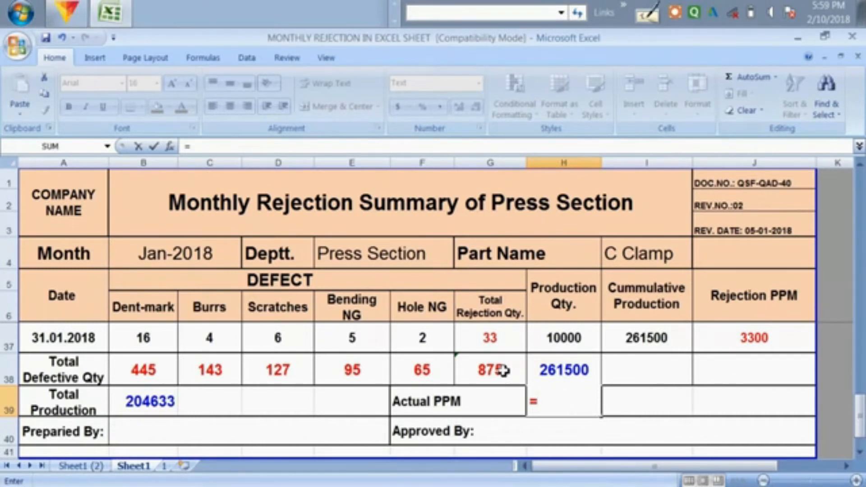
click(501, 370)
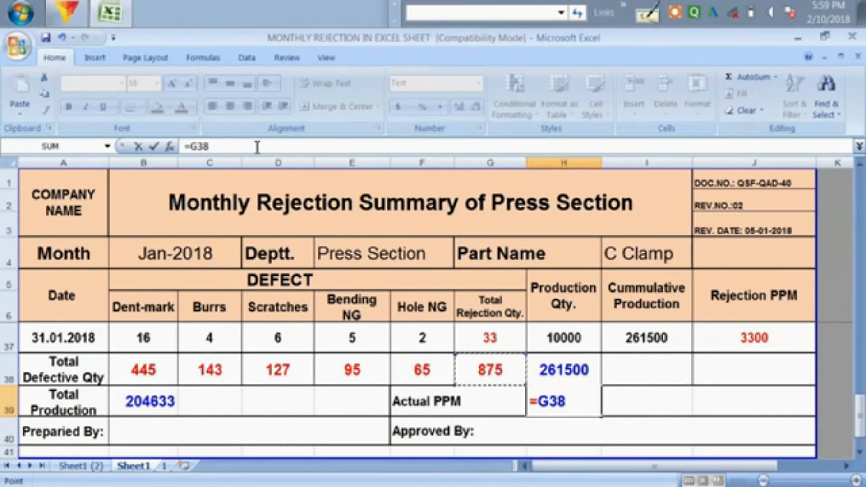
text(/)
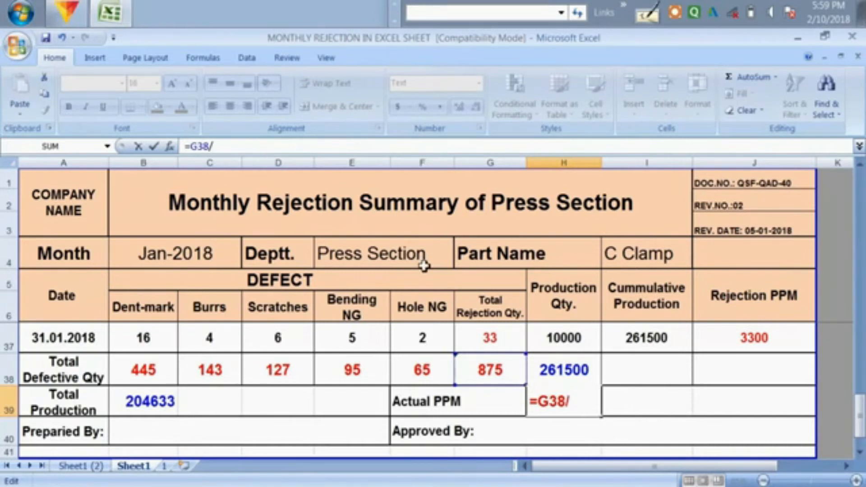
click(554, 372)
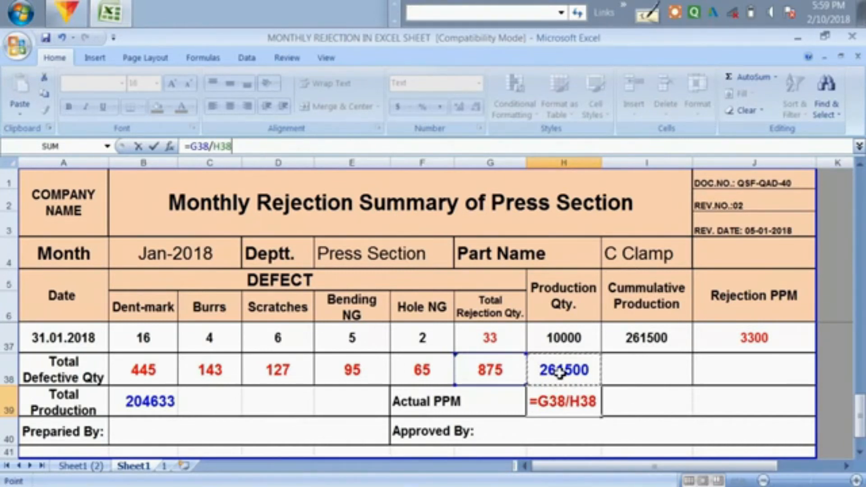
text(*1000000)
key(Return)
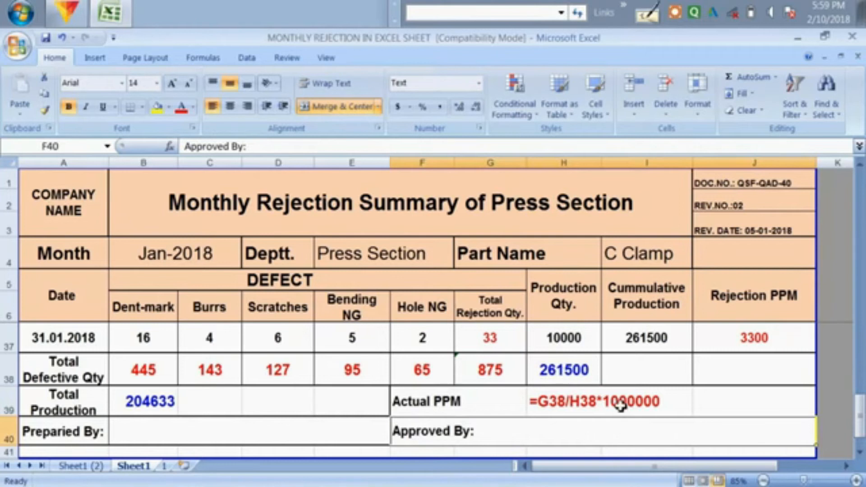
key(Return)
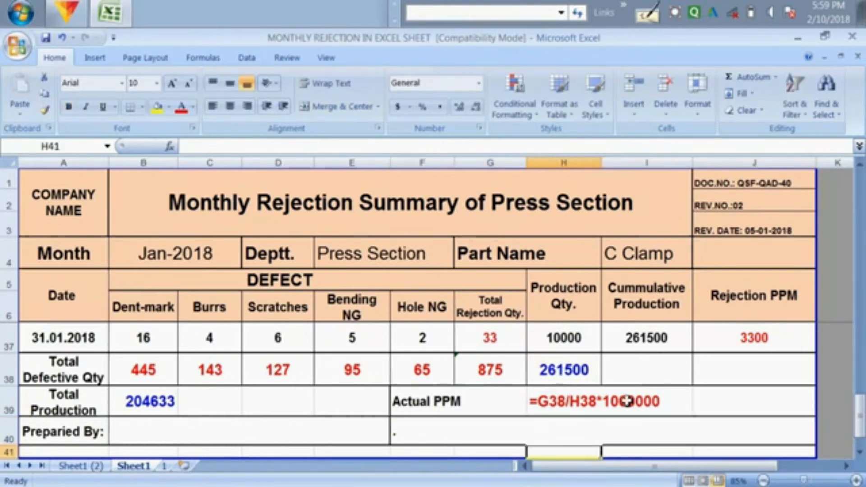
- Empty H39 and try once more to calculate Actual PPM there with =G38/H38*1000000
click(595, 402)
key(Delete)
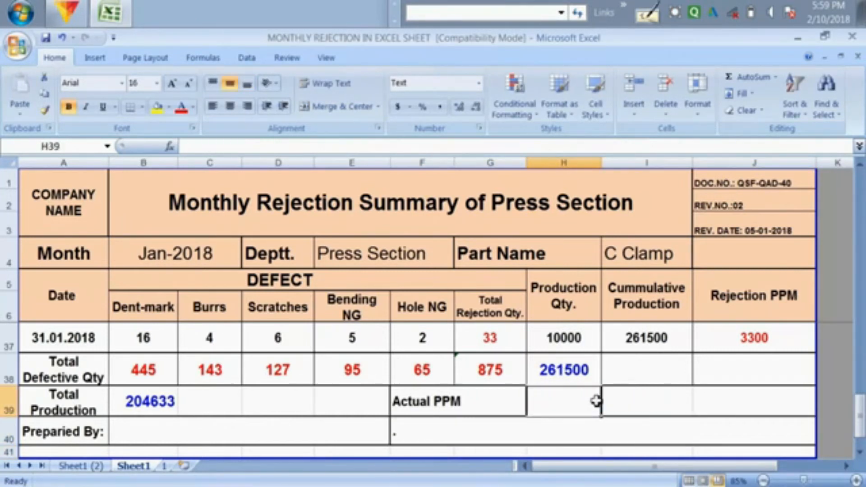
text(=)
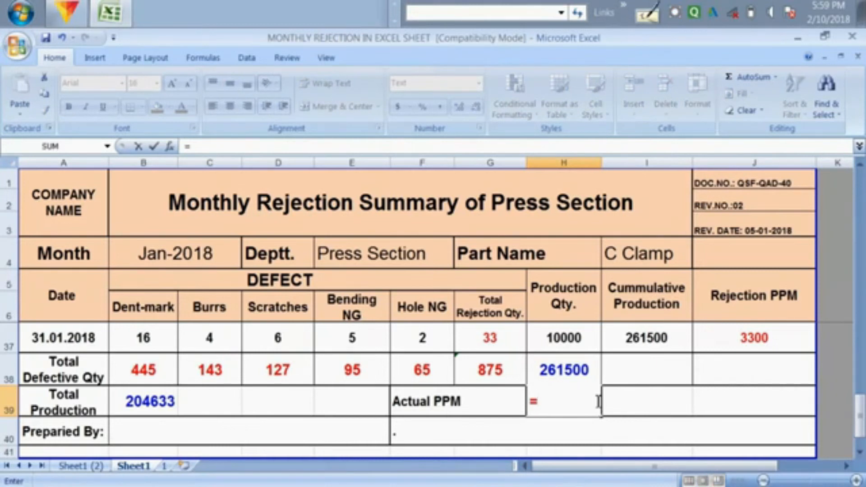
click(499, 371)
text(/)
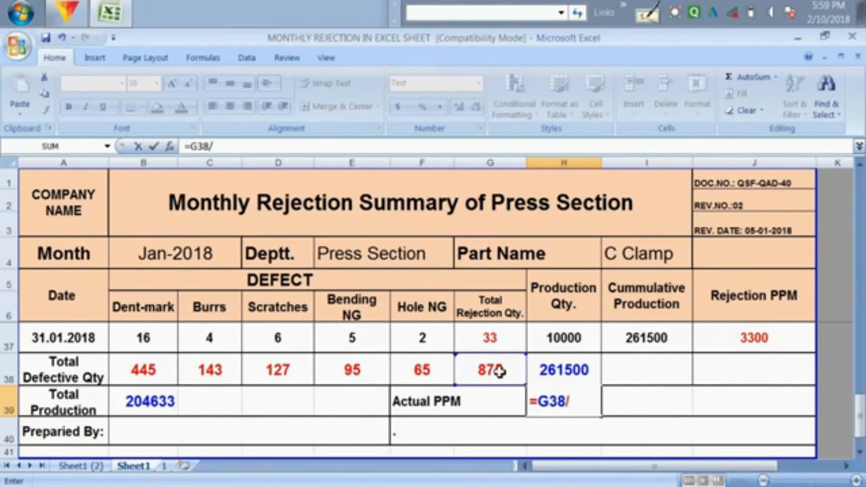
click(559, 358)
text(*)
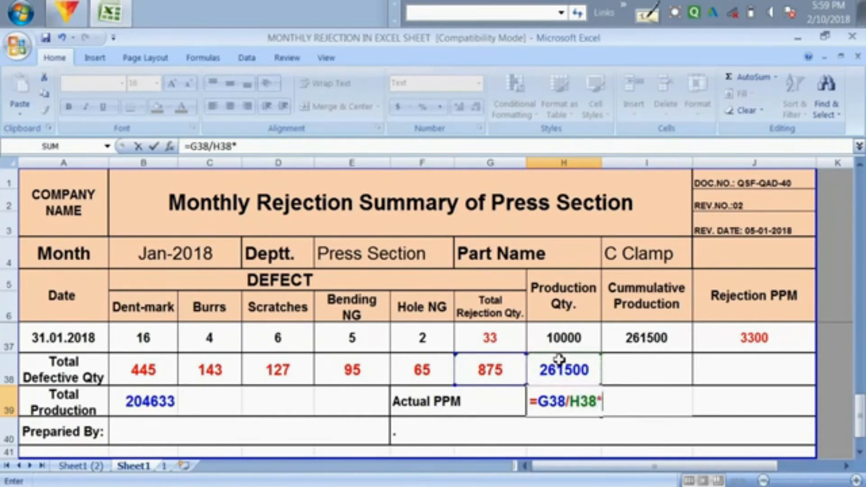
text(1000000)
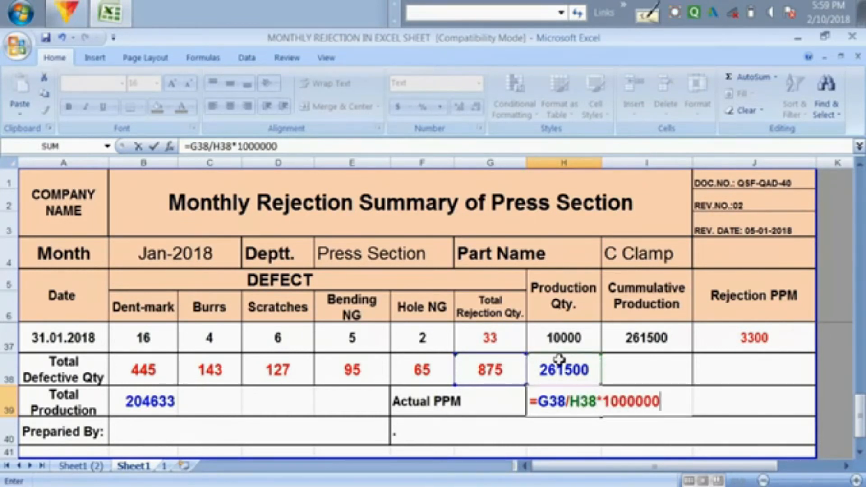
key(Return)
- Clear H39 and calculate the Actual PPM in I39 instead with =G38/H38*1000000
click(564, 408)
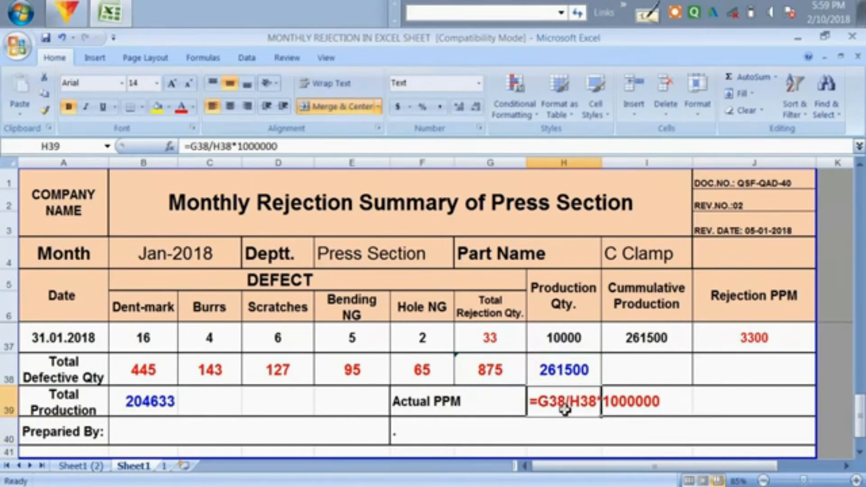
key(Delete)
key(Right)
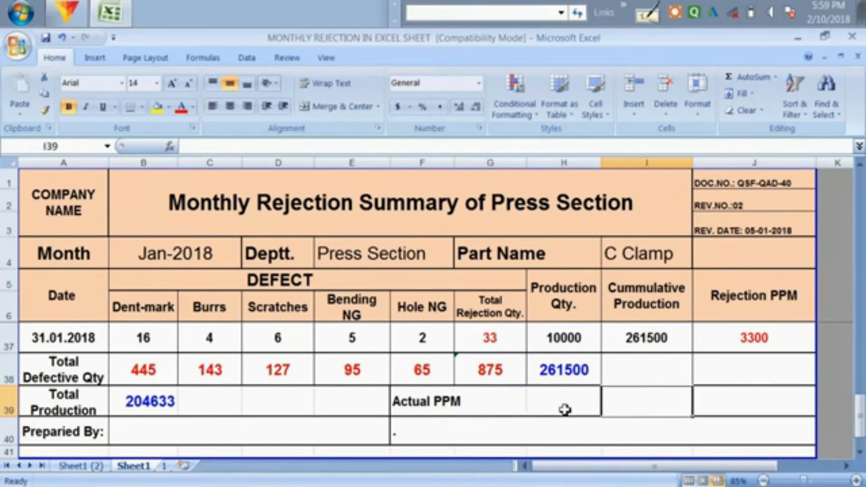
text(=)
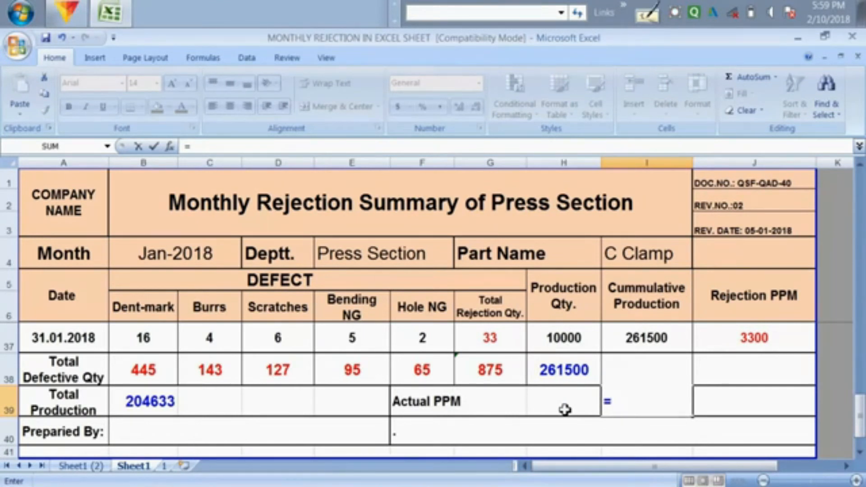
click(489, 366)
click(285, 145)
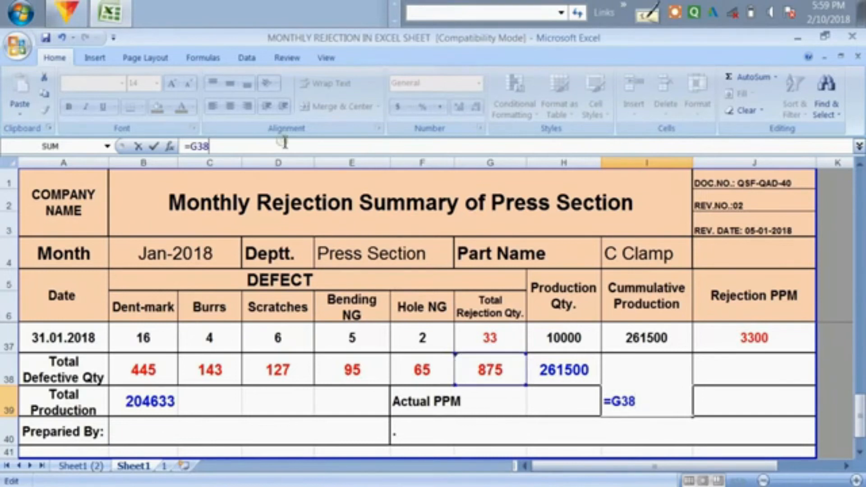
text(/)
click(567, 368)
text(*1000000)
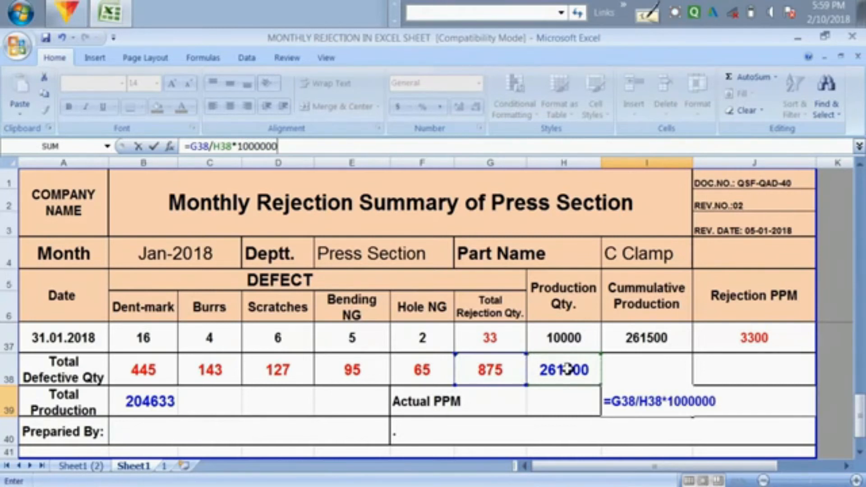
key(Return)
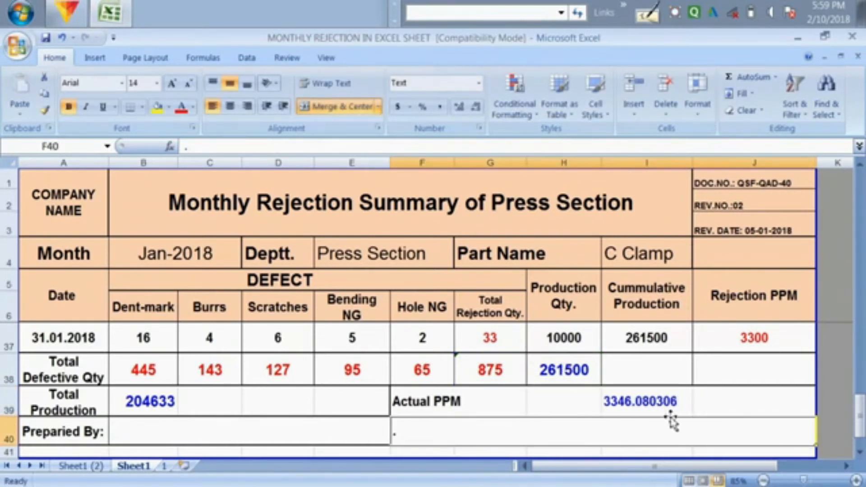
- Check the Actual PPM formula in I39 and the rejection total formula in G38, declining to reopen the workbook
click(581, 399)
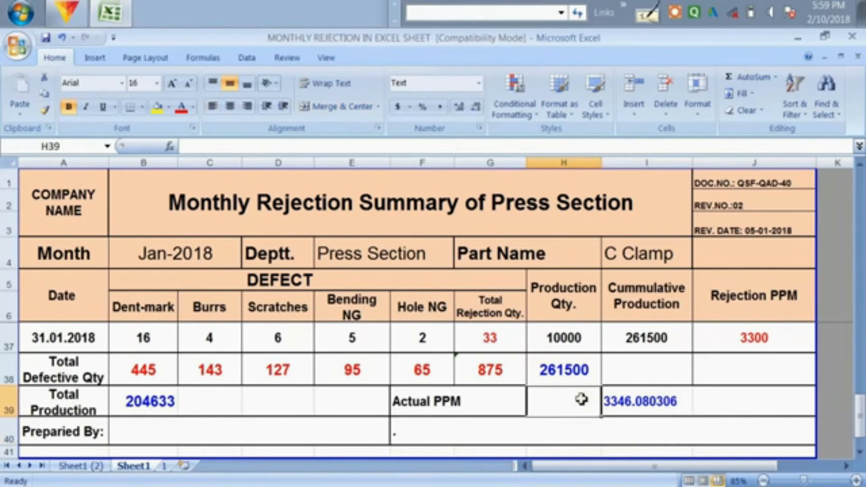
click(645, 401)
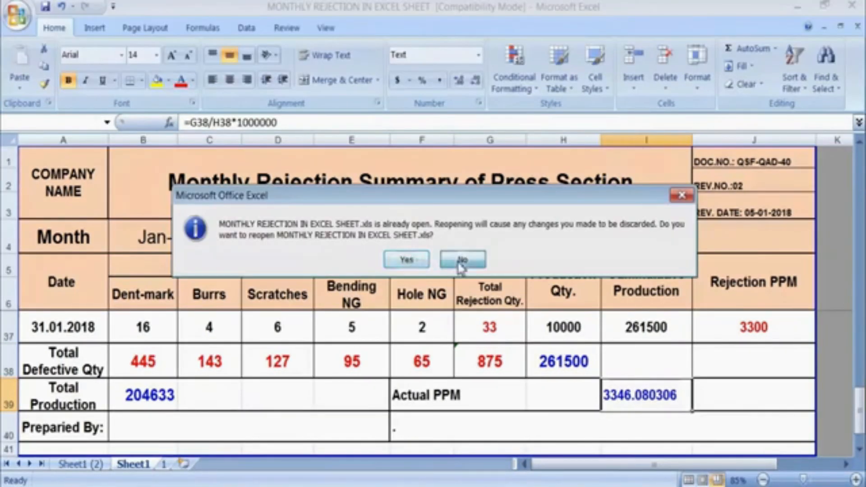
click(470, 257)
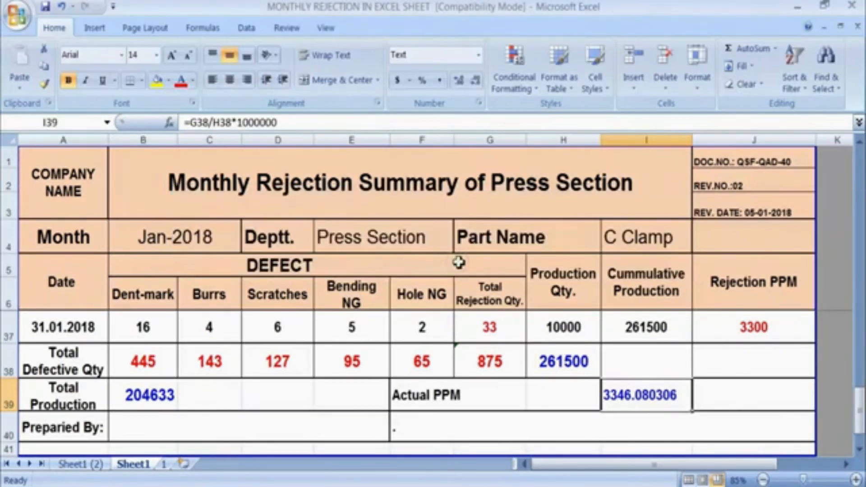
click(485, 354)
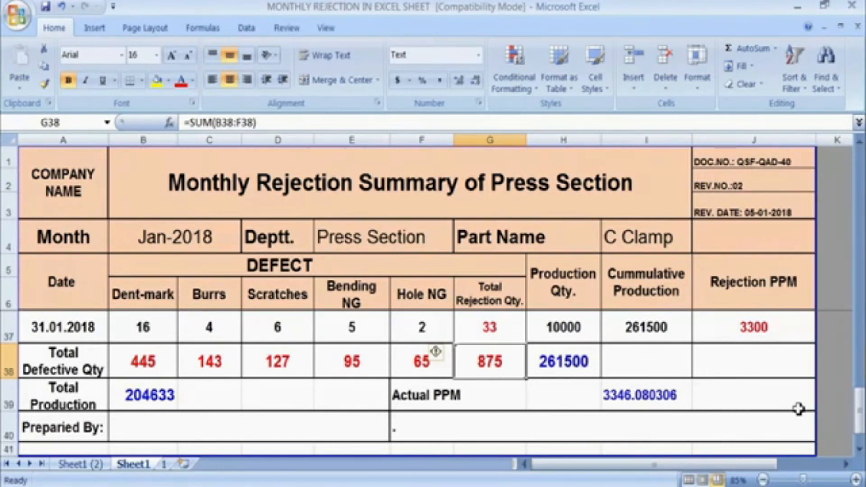
- Examine the 24.01.2018 row across its defect counts, Total Rejection Qty., production figures and Rejection PPM formula
drag(857, 412, 859, 348)
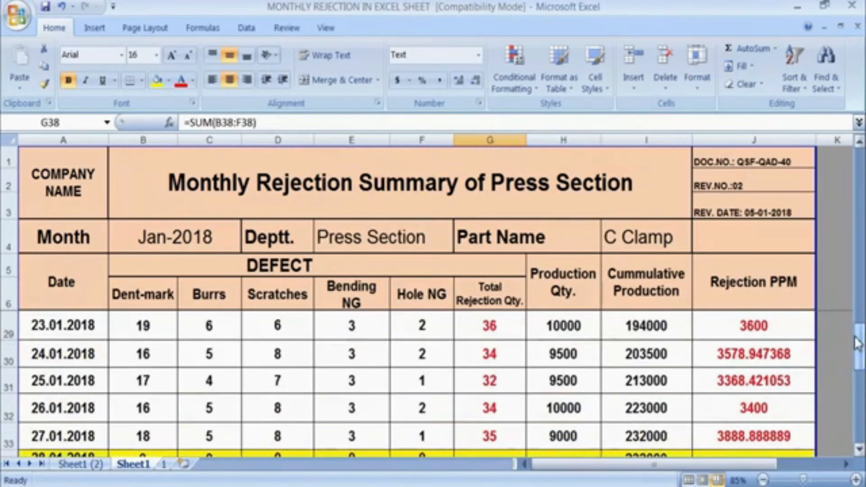
click(160, 357)
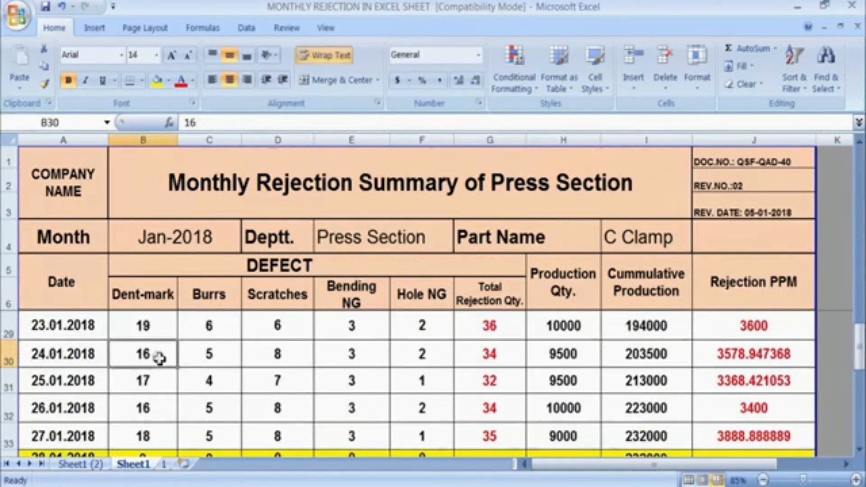
key(Right)
key(Right)
key(Right)
key(Right)
key(Right)
key(Right)
key(Right)
key(Right)
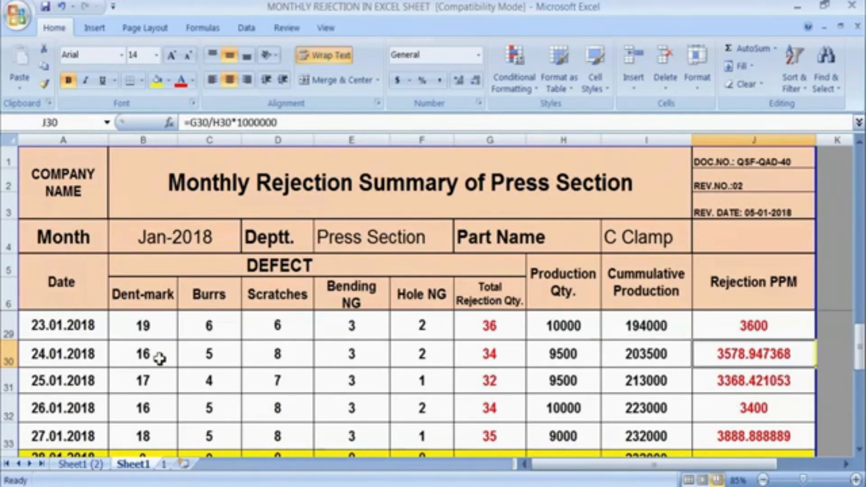
key(Left)
key(Left)
key(Right)
key(Right)
key(Left)
key(Left)
key(Left)
key(Left)
key(Left)
key(Left)
key(Left)
key(Left)
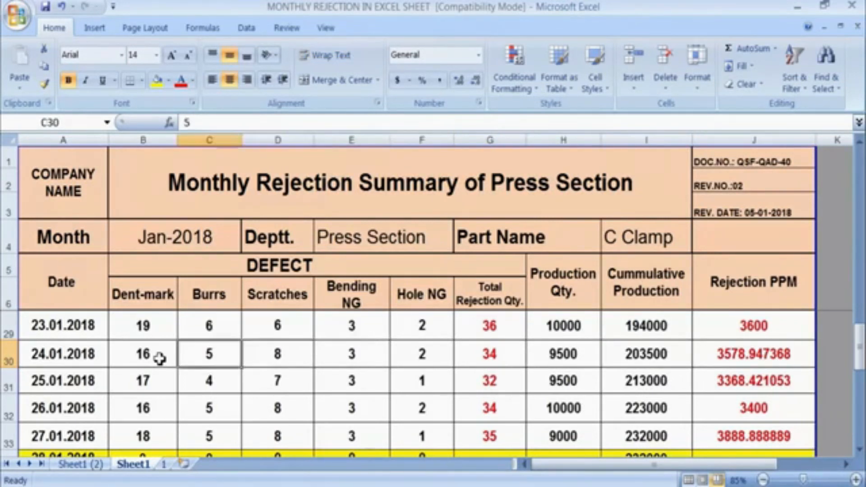
key(Right)
key(Right)
key(Right)
key(Right)
key(Right)
key(Right)
key(Right)
key(Right)
key(Right)
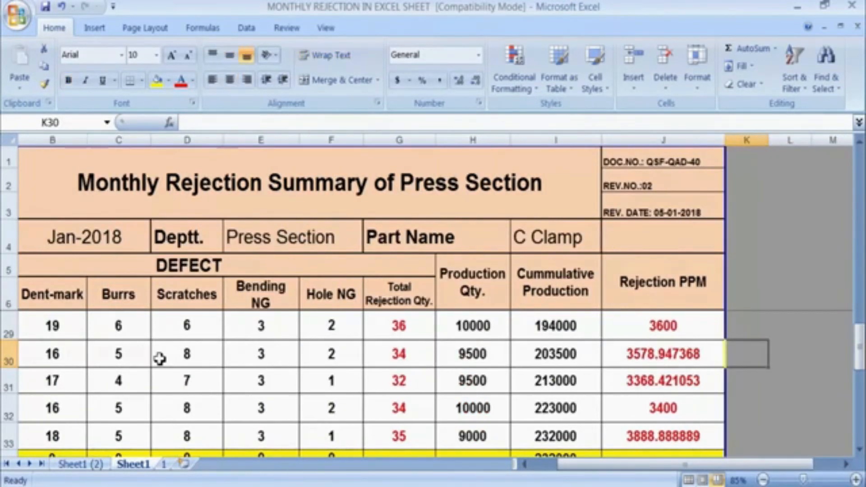
key(Left)
key(Left)
key(Left)
key(Left)
key(Left)
key(Left)
key(Left)
key(Left)
key(Left)
key(Left)
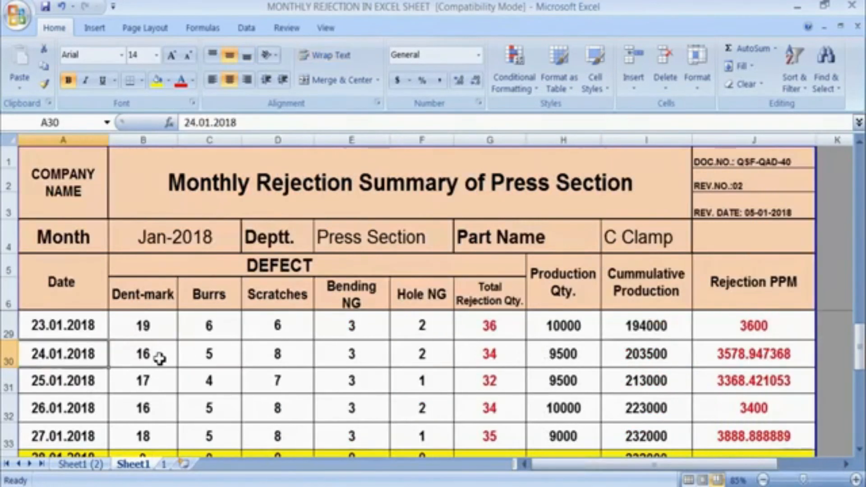
- Set the Dent-mark count for 24.01.2018 in B30 to 120 and check the Total Rejection Qty. in G30
key(Right)
key(Right)
key(Left)
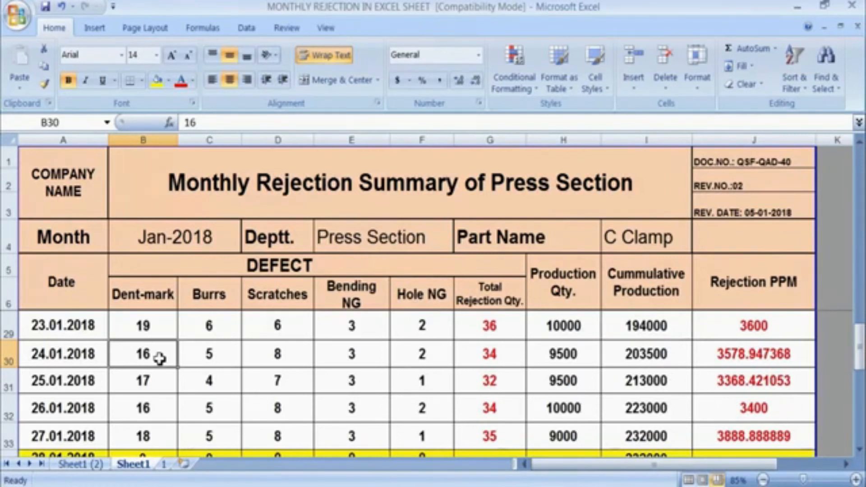
text(120)
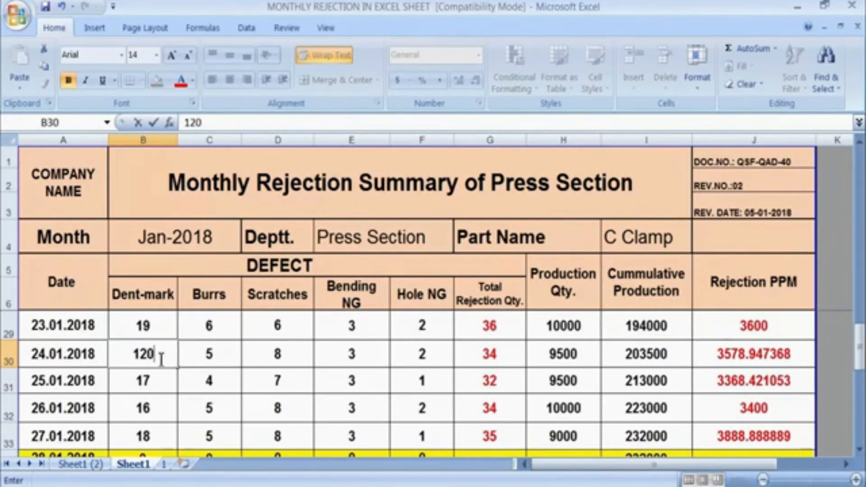
key(Right)
key(Right)
key(Right)
key(Right)
key(Right)
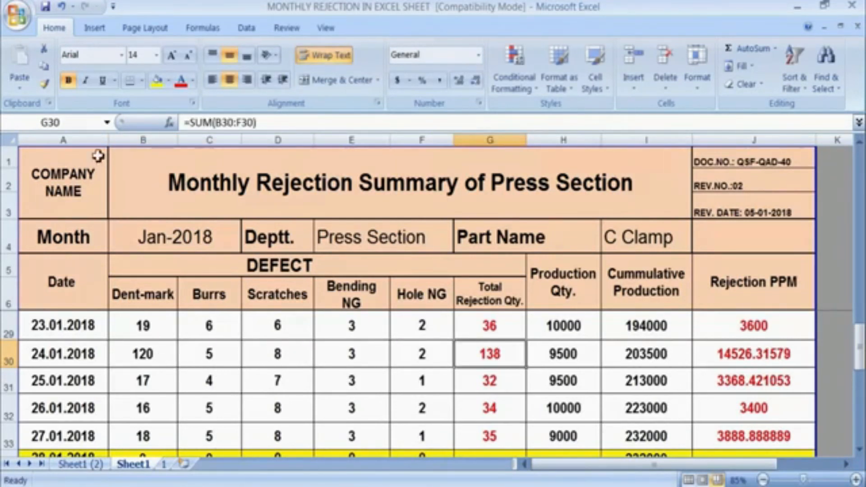
- Highlight the Total Rejection Qty. cell G30 and the Rejection PPM cell J30 with yellow fill
click(157, 82)
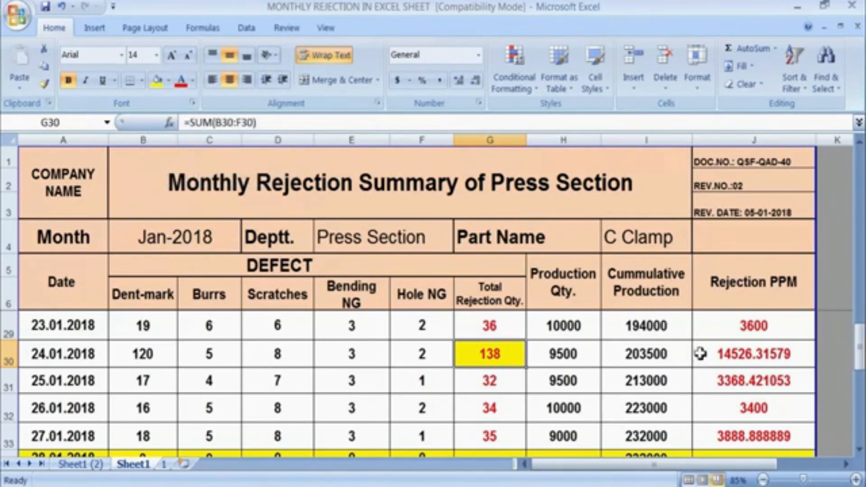
click(716, 353)
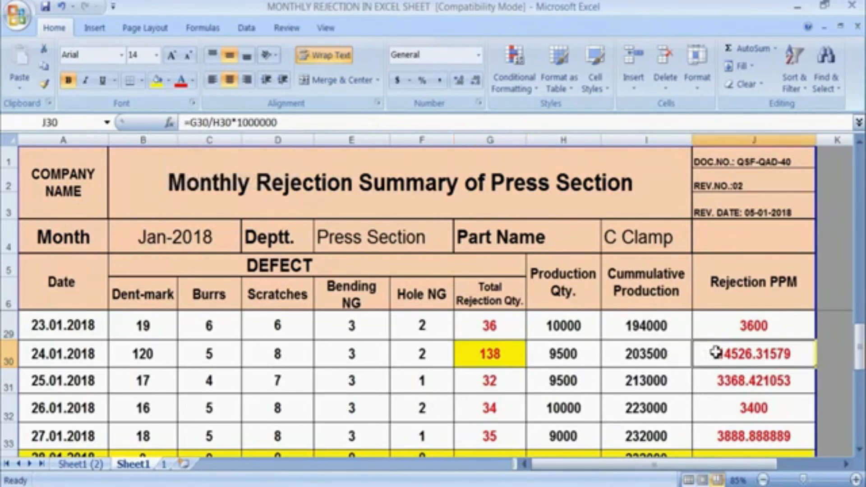
click(157, 82)
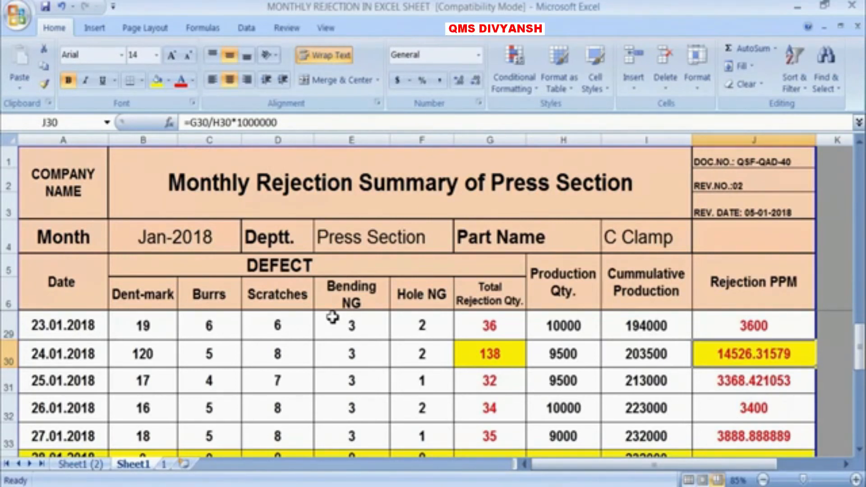
- Undo the yellow fills in G30 and J30 and the Dent-mark change in B30
click(300, 351)
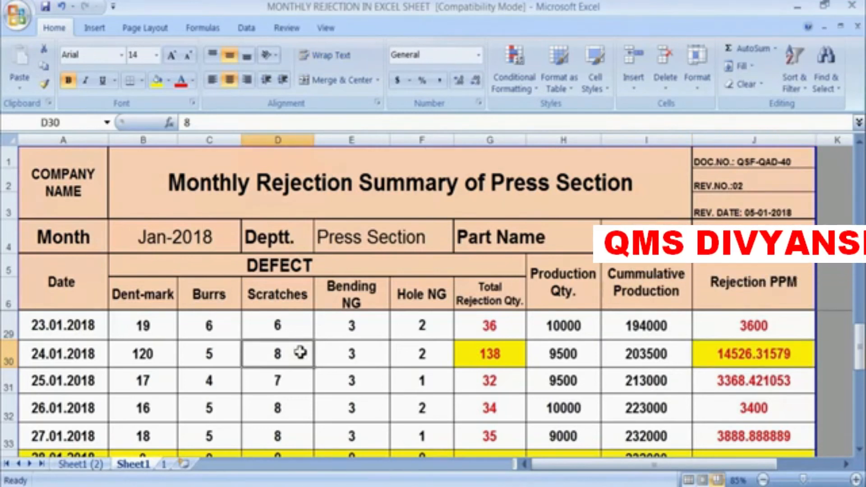
key(ctrl+z)
key(ctrl+z)
key(ctrl+z)
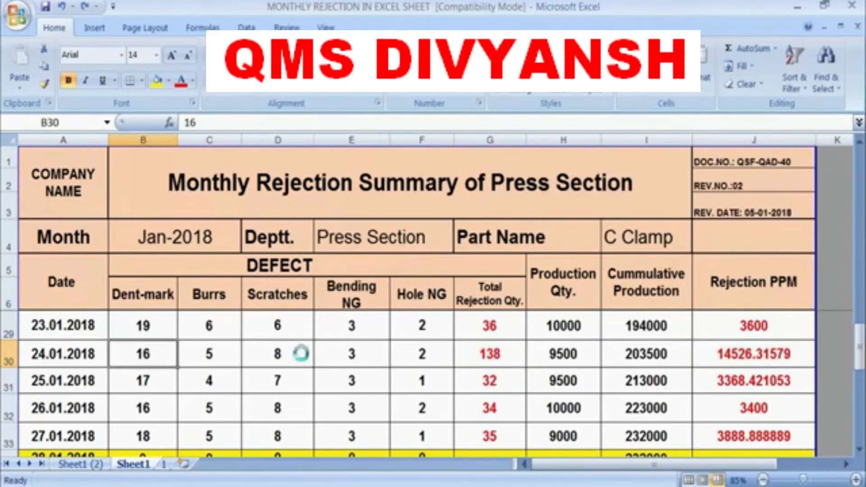